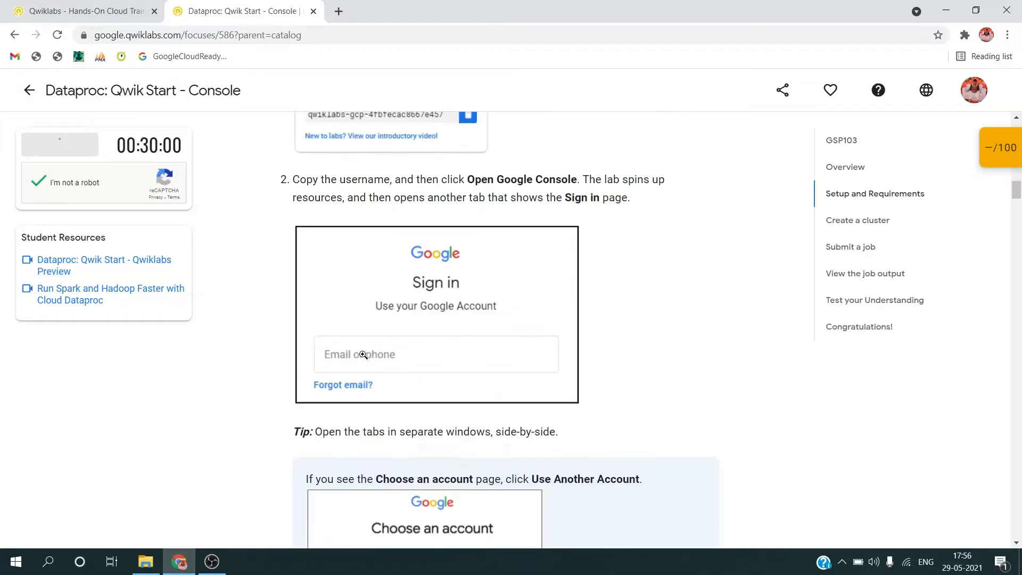
- Copy the lab username, open the Google Console in an incognito window, and submit the username on the sign-in page
{"action": "left_click", "coordinate": [170, 290]}
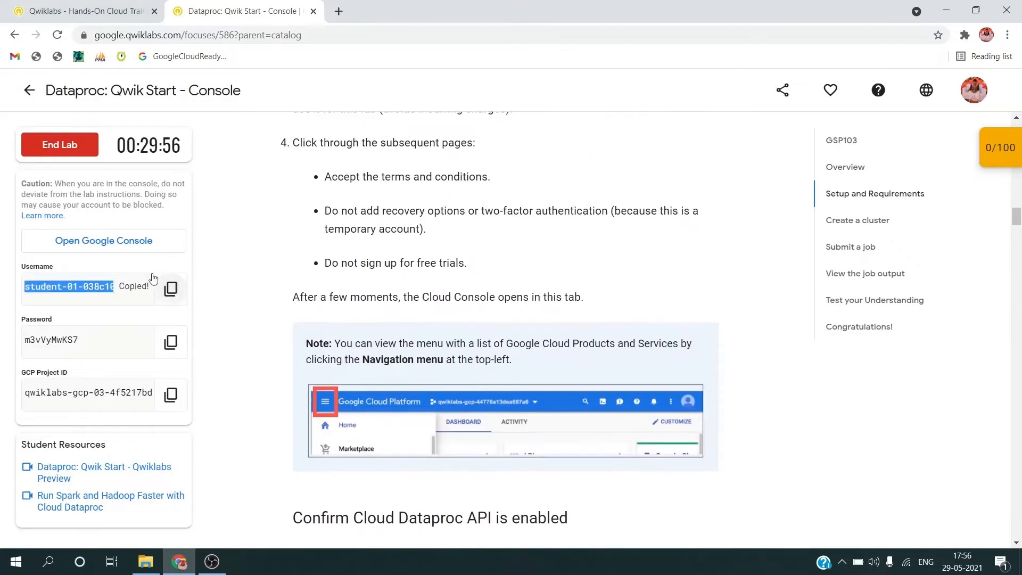
{"action": "right_click", "coordinate": [117, 237]}
{"action": "left_click", "coordinate": [142, 288]}
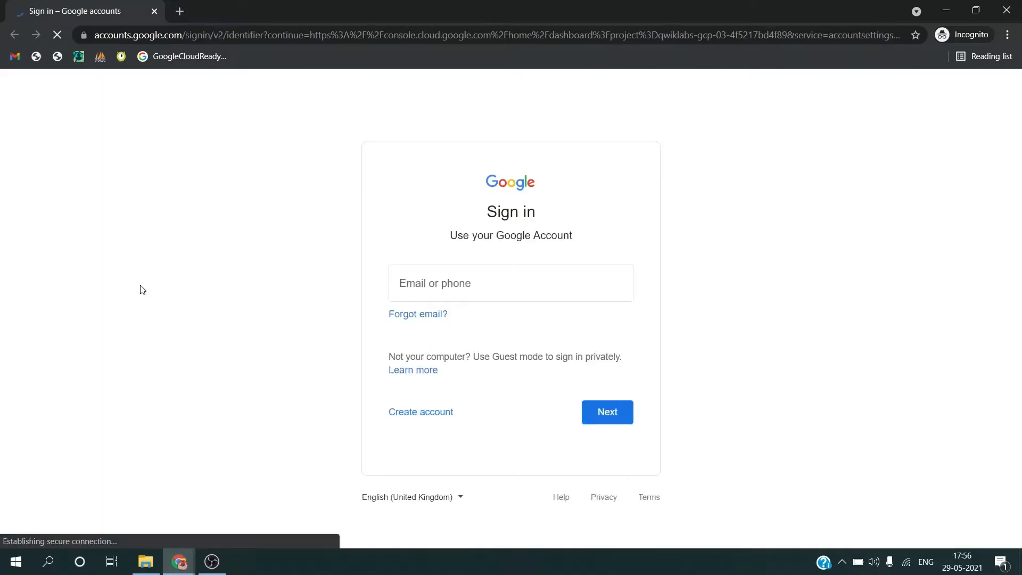
{"action": "key", "text": "ctrl+v"}
{"action": "key", "text": "Return"}
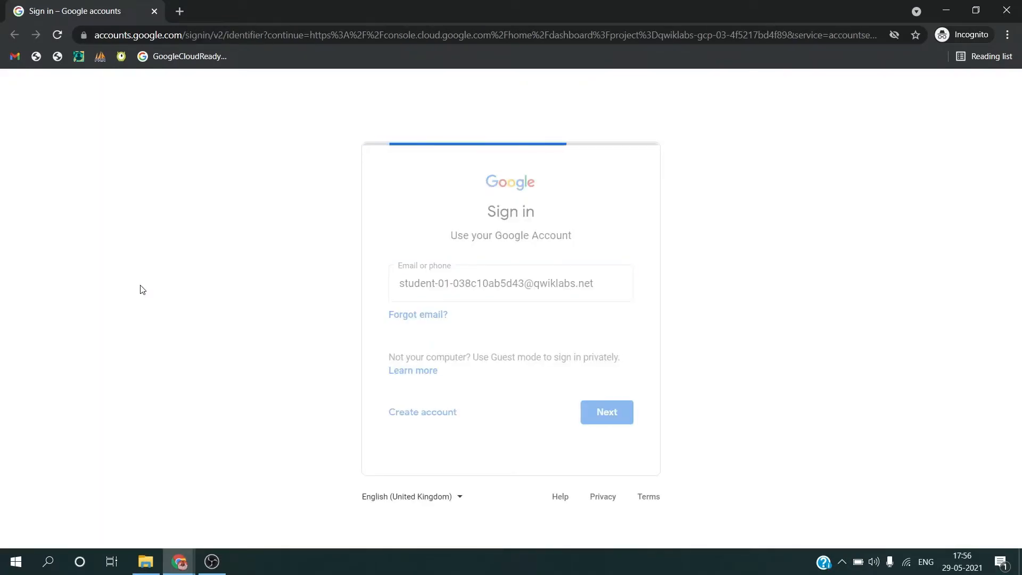
- Copy the account password from the lab page and submit it in the Google sign-in password field
{"action": "key", "text": "alt+Tab"}
{"action": "left_click", "coordinate": [171, 342]}
{"action": "scroll", "coordinate": [621, 429], "scroll_direction": "down", "scroll_amount": 4}
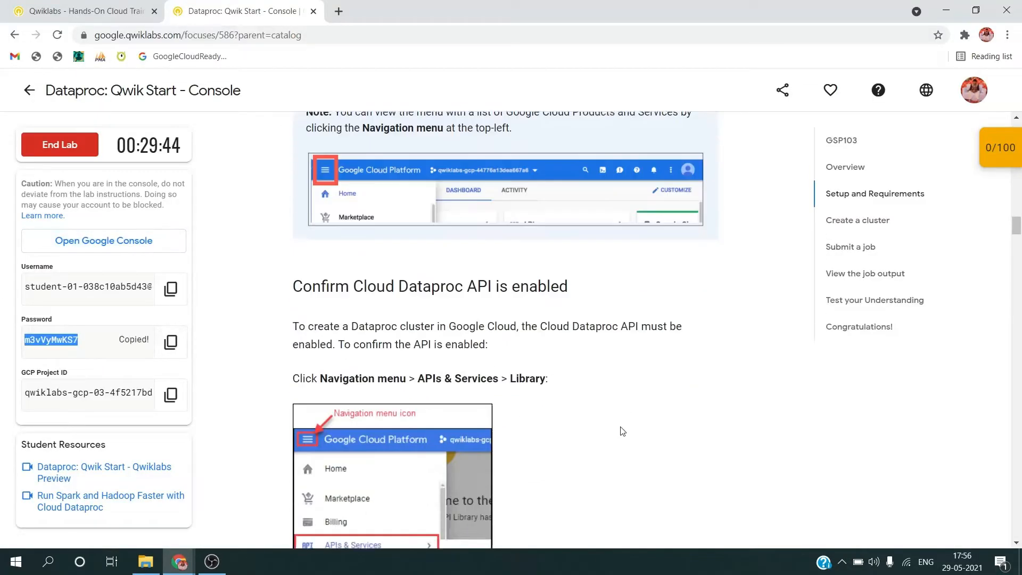
{"action": "key", "text": "alt+Tab"}
{"action": "key", "text": "ctrl+v"}
{"action": "key", "text": "Return"}
- Accept the new account's terms and confirm the account protection page without adding recovery options
{"action": "key", "text": "alt+Tab"}
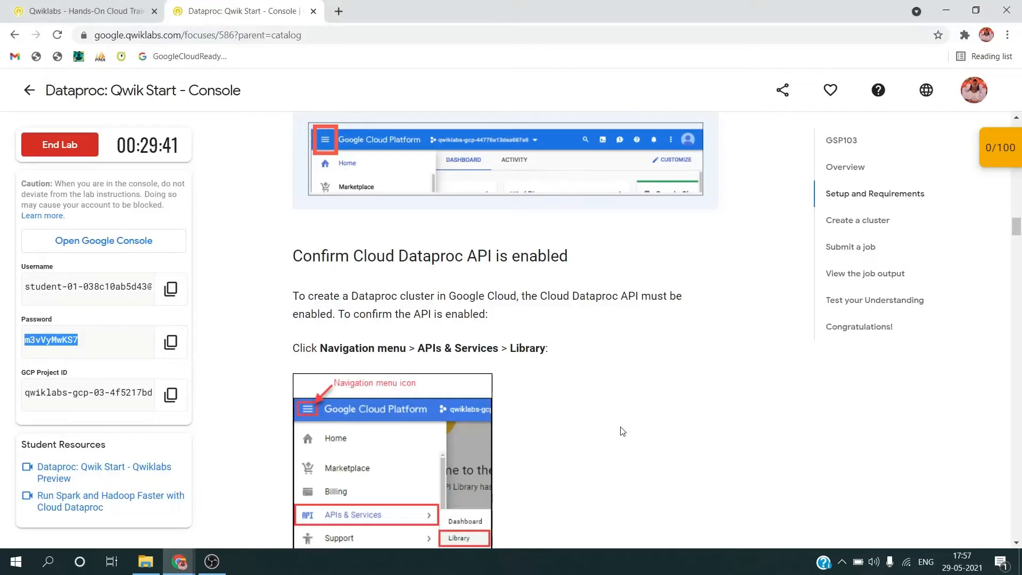
{"action": "scroll", "coordinate": [623, 431], "scroll_direction": "down", "scroll_amount": 4}
{"action": "scroll", "coordinate": [624, 429], "scroll_direction": "down", "scroll_amount": 8}
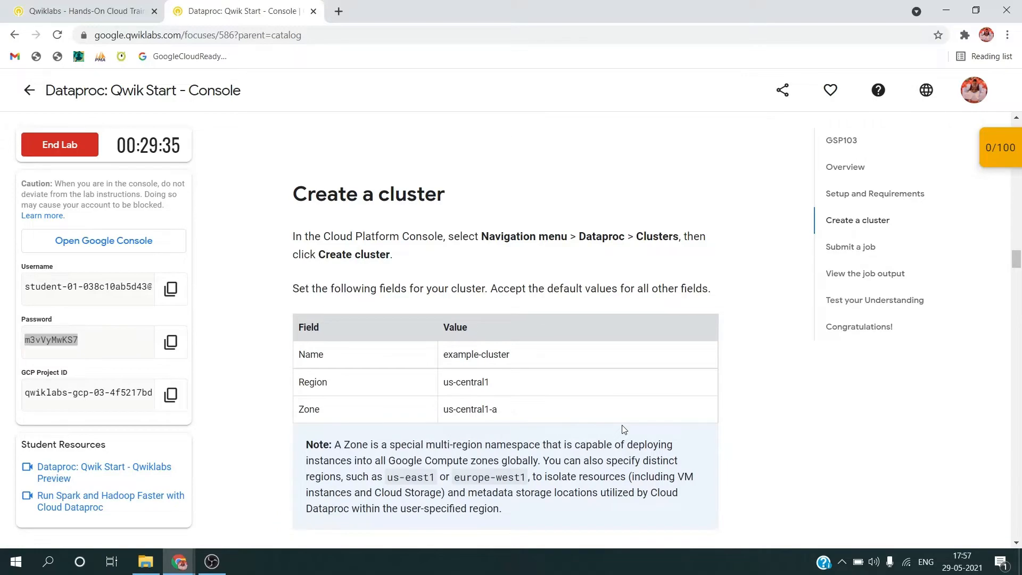
{"action": "key", "text": "alt+Tab"}
{"action": "left_click", "coordinate": [606, 430]}
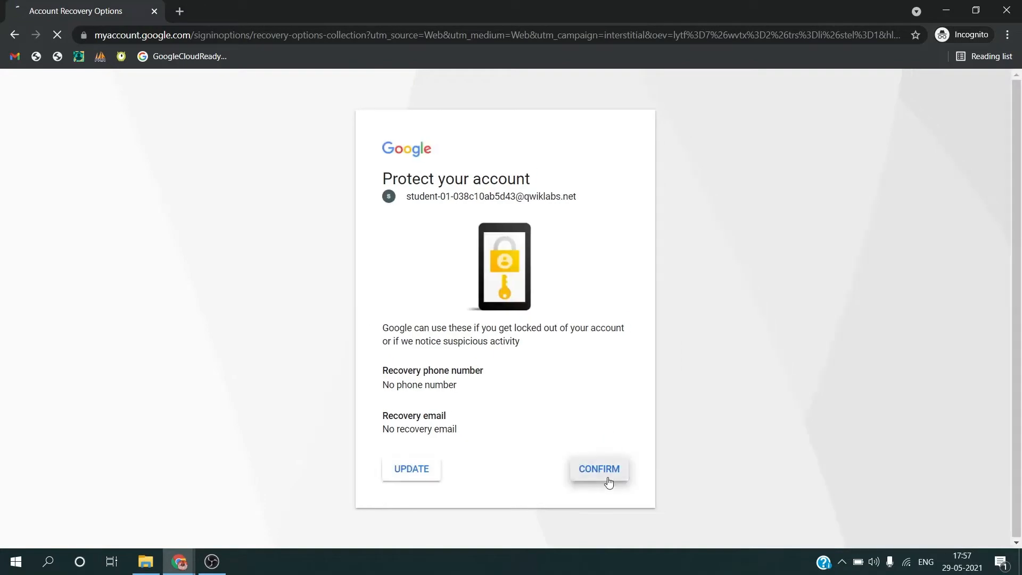
{"action": "left_click", "coordinate": [609, 482]}
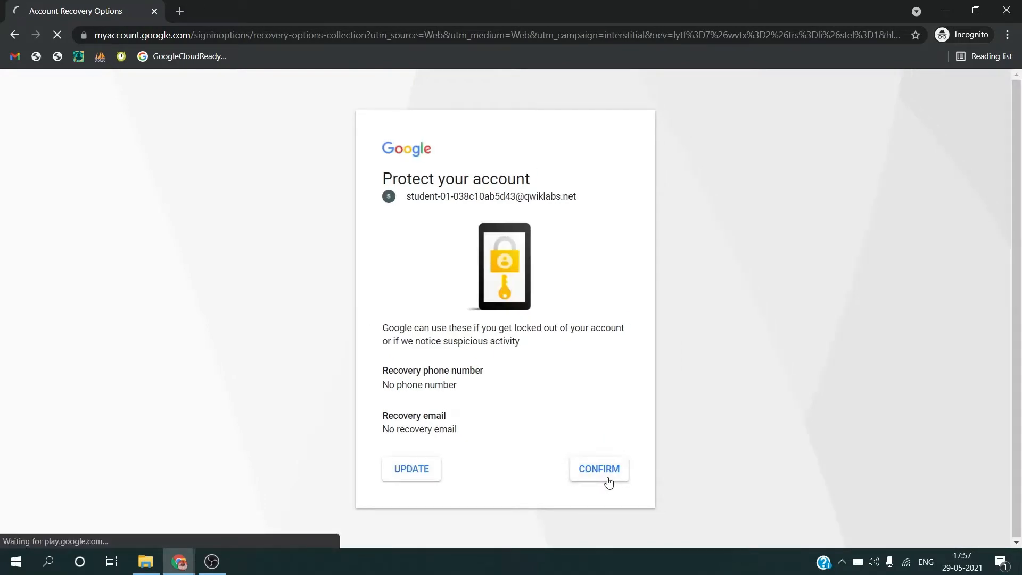
- Agree to the Google Cloud Platform Terms of Service in the welcome dialog and continue to the console
{"action": "key", "text": "alt+Tab"}
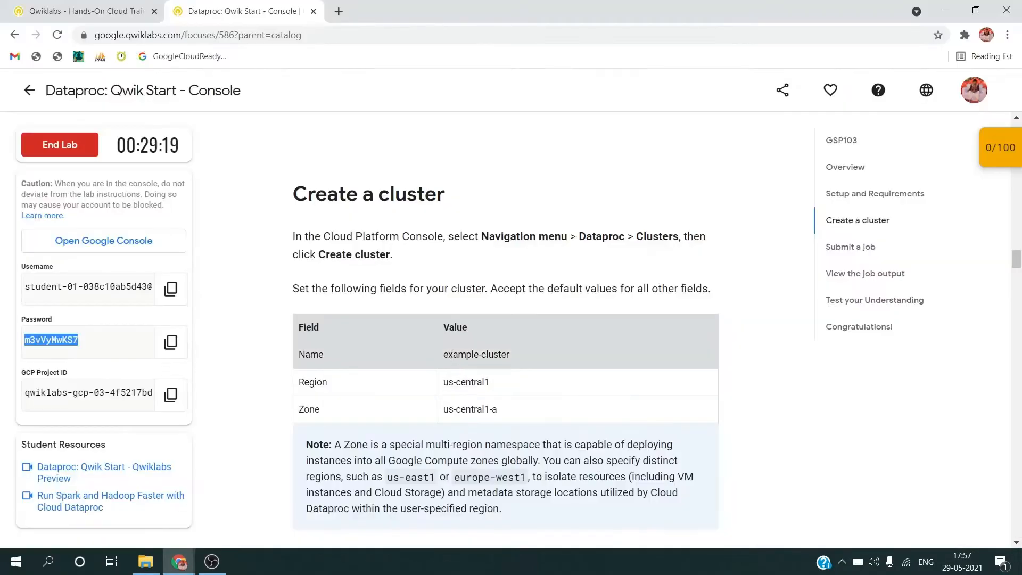
{"action": "key", "text": "alt+Tab"}
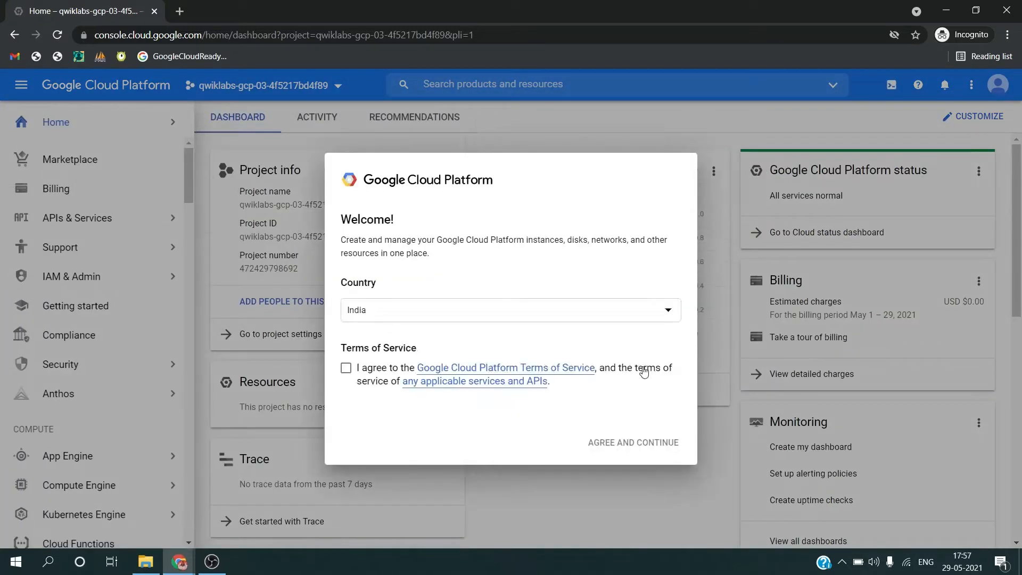
{"action": "left_click", "coordinate": [644, 371]}
{"action": "left_click", "coordinate": [639, 441]}
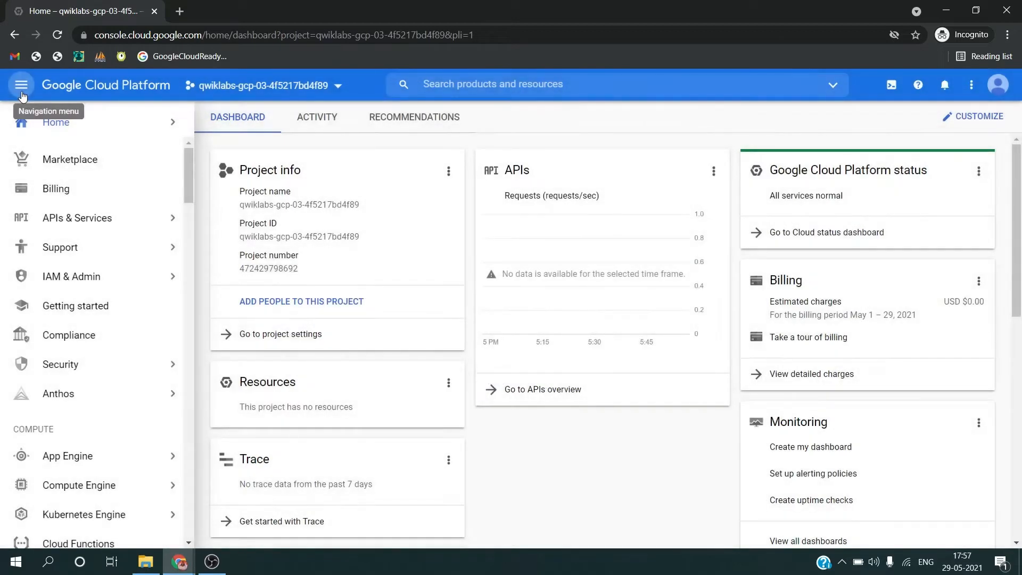
- Search the API Library for dataproc and open the Cloud Dataproc API page to check whether it is enabled
{"action": "left_click", "coordinate": [22, 95]}
{"action": "left_click", "coordinate": [22, 94]}
{"action": "mouse_move", "coordinate": [171, 220]}
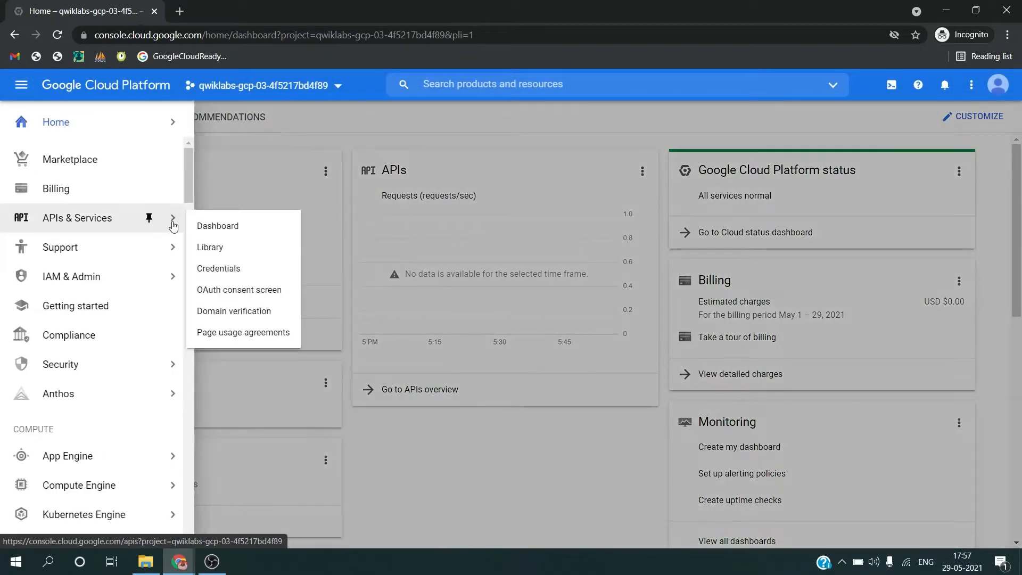
{"action": "left_click", "coordinate": [215, 257]}
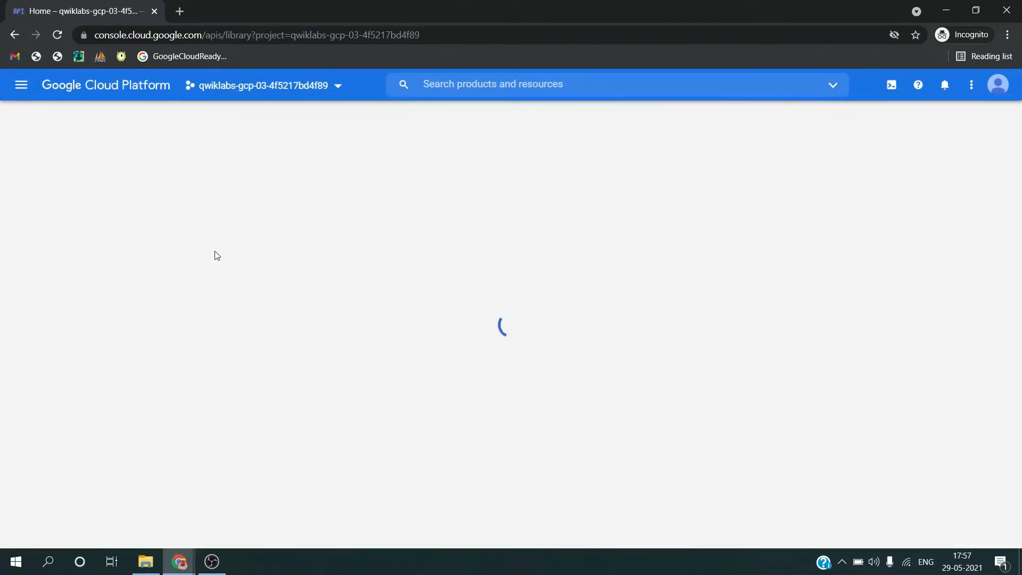
{"action": "left_click", "coordinate": [239, 226]}
{"action": "type", "text": "dataproc"}
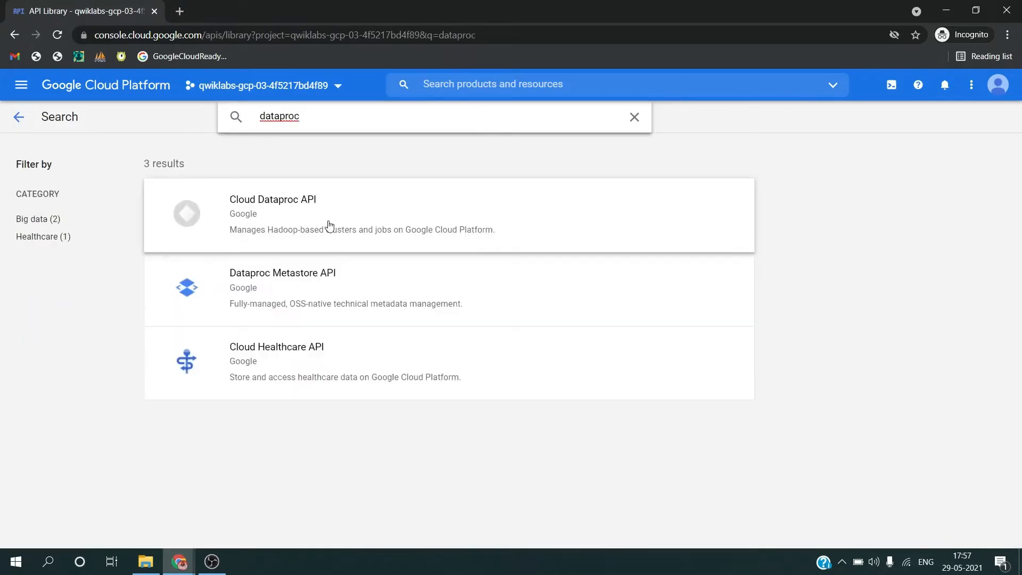
{"action": "left_click", "coordinate": [329, 227]}
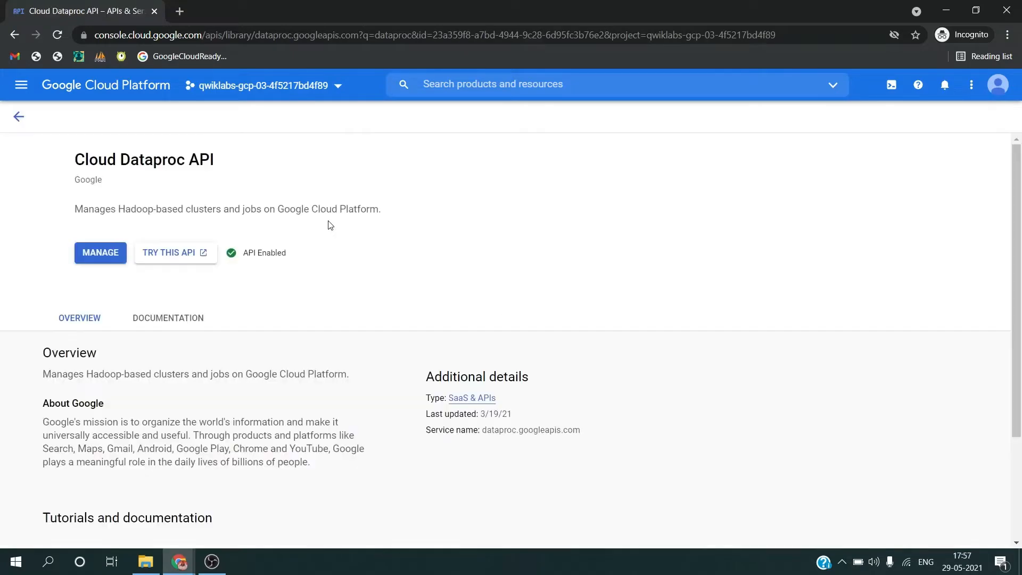
- Go to the Clusters page of the Dataproc service
{"action": "left_click", "coordinate": [20, 88]}
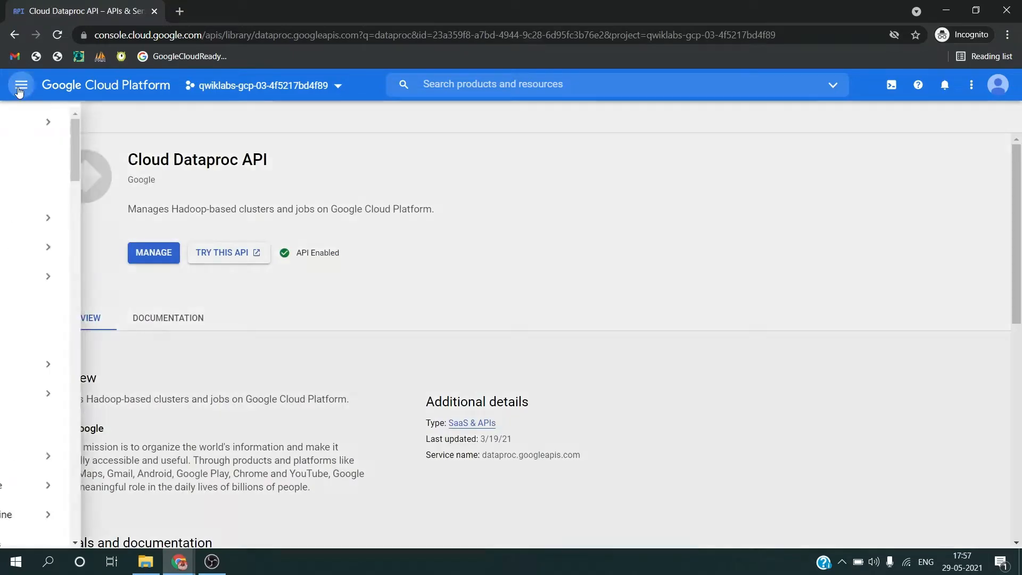
{"action": "scroll", "coordinate": [80, 383], "scroll_direction": "down", "scroll_amount": 5}
{"action": "scroll", "coordinate": [80, 388], "scroll_direction": "down", "scroll_amount": 10}
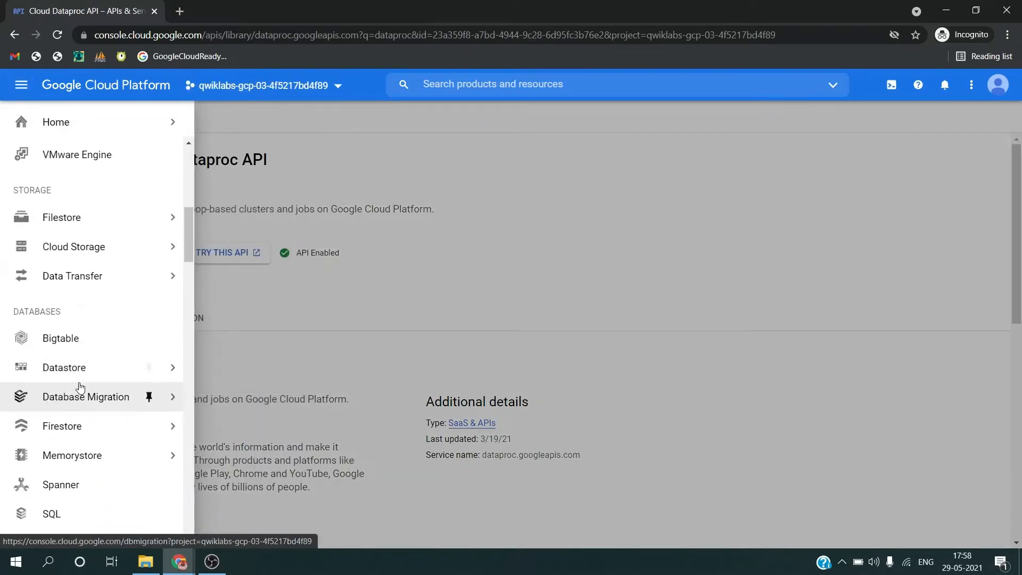
{"action": "scroll", "coordinate": [81, 387], "scroll_direction": "down", "scroll_amount": 12}
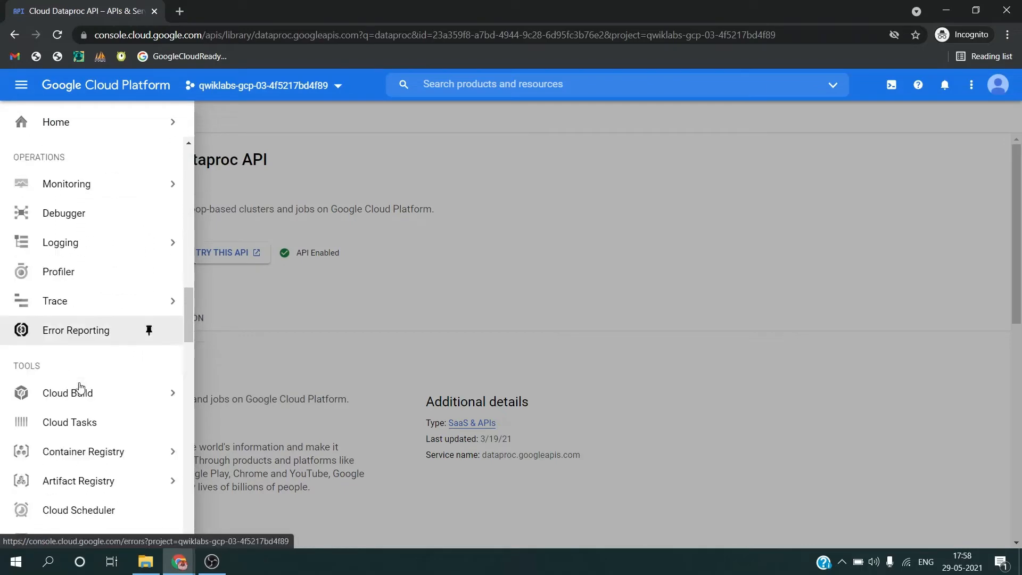
{"action": "mouse_move", "coordinate": [107, 343]}
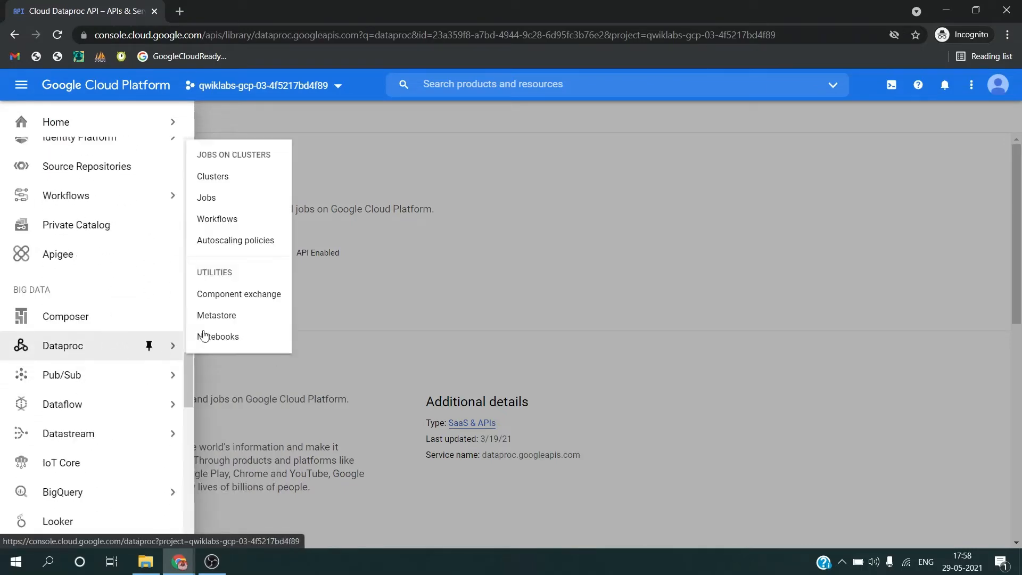
{"action": "left_click", "coordinate": [203, 175]}
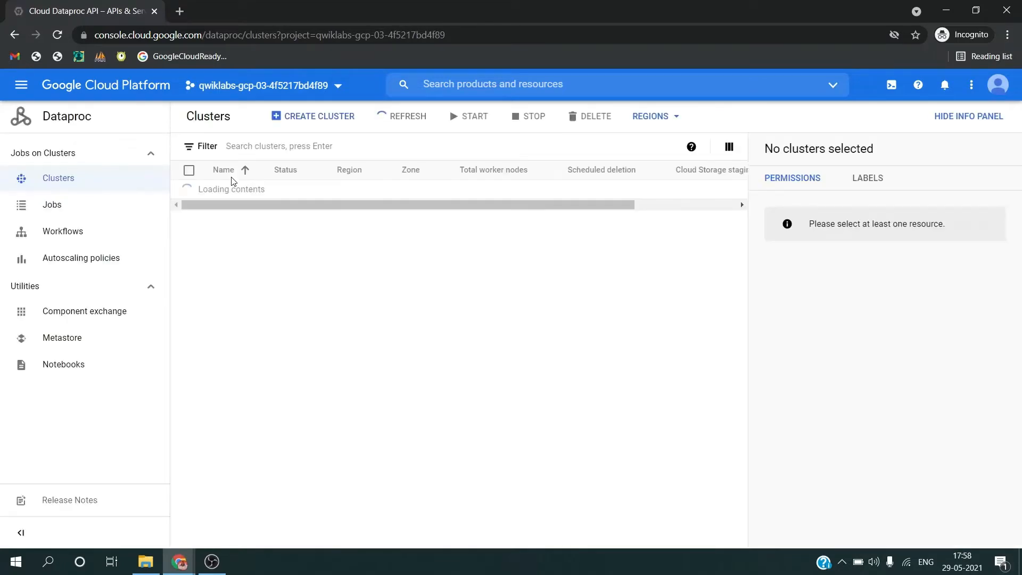
- Create a Dataproc cluster named example-cluster in region us-central1 and zone us-central1-a, keeping the other default settings
{"action": "left_click", "coordinate": [320, 120]}
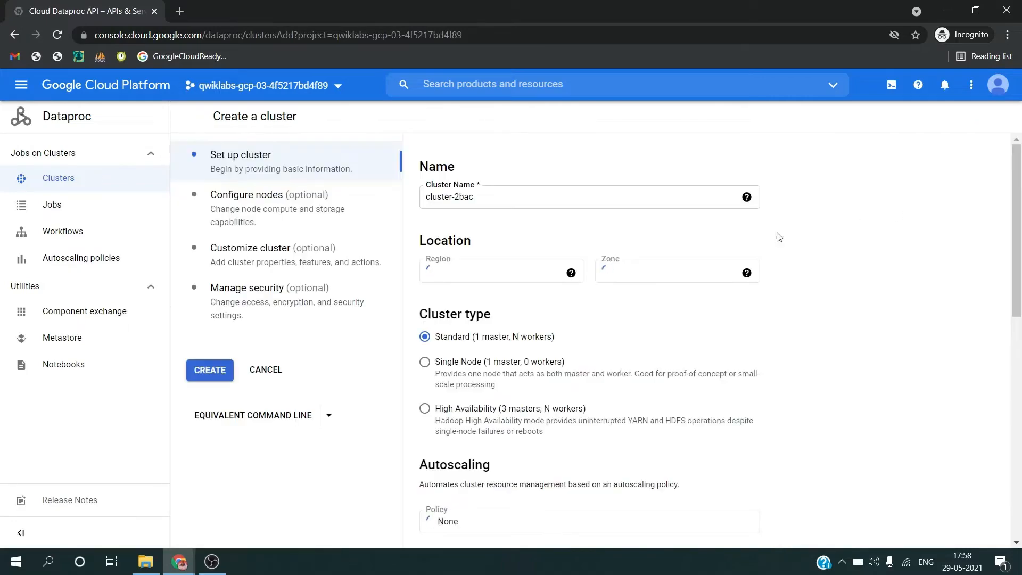
{"action": "left_click", "coordinate": [588, 201]}
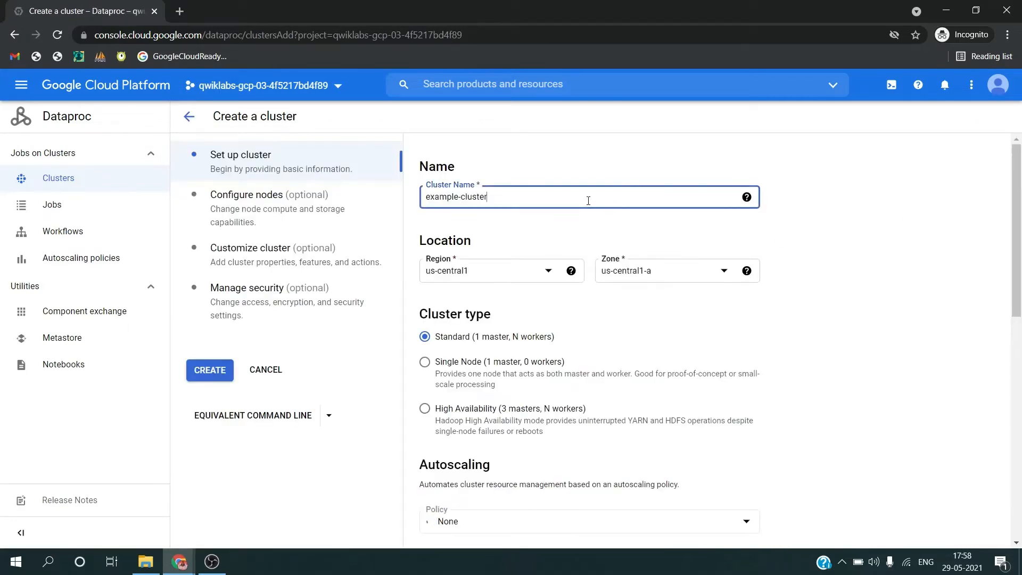
{"action": "key", "text": "alt+Tab"}
{"action": "key", "text": "alt+Tab"}
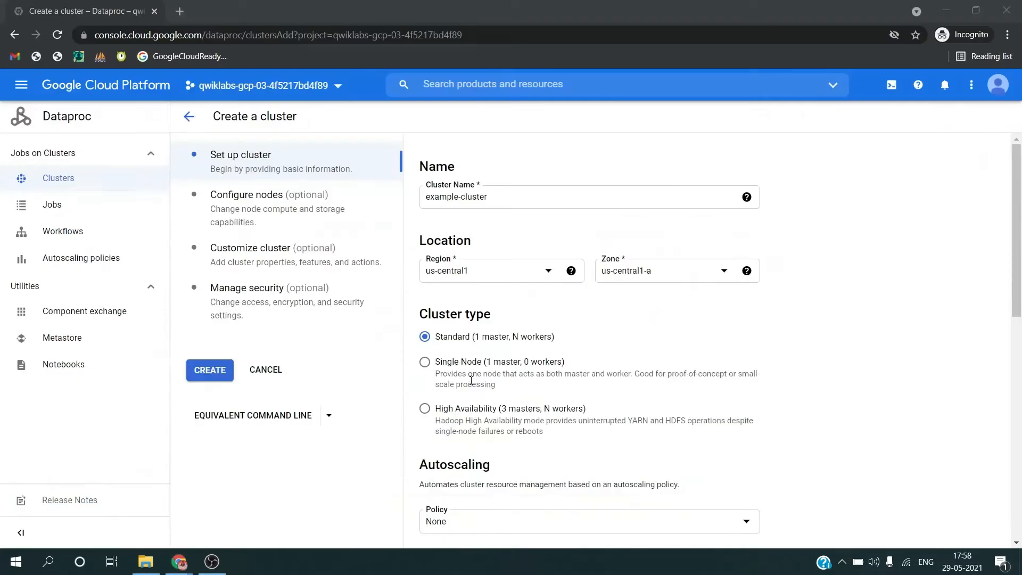
{"action": "key", "text": "alt+Tab"}
{"action": "scroll", "coordinate": [471, 381], "scroll_direction": "down", "scroll_amount": 10}
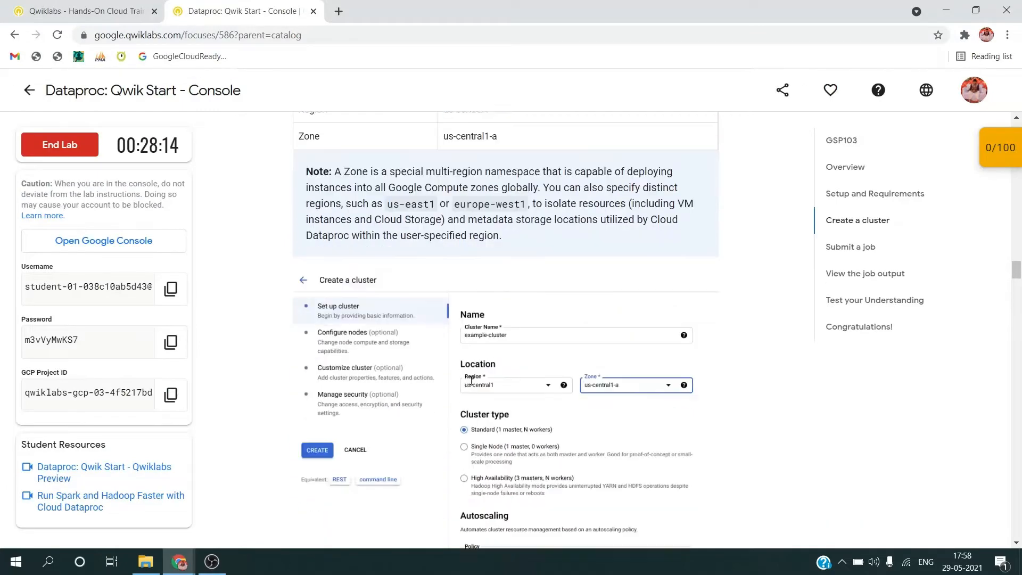
{"action": "key", "text": "alt+Tab"}
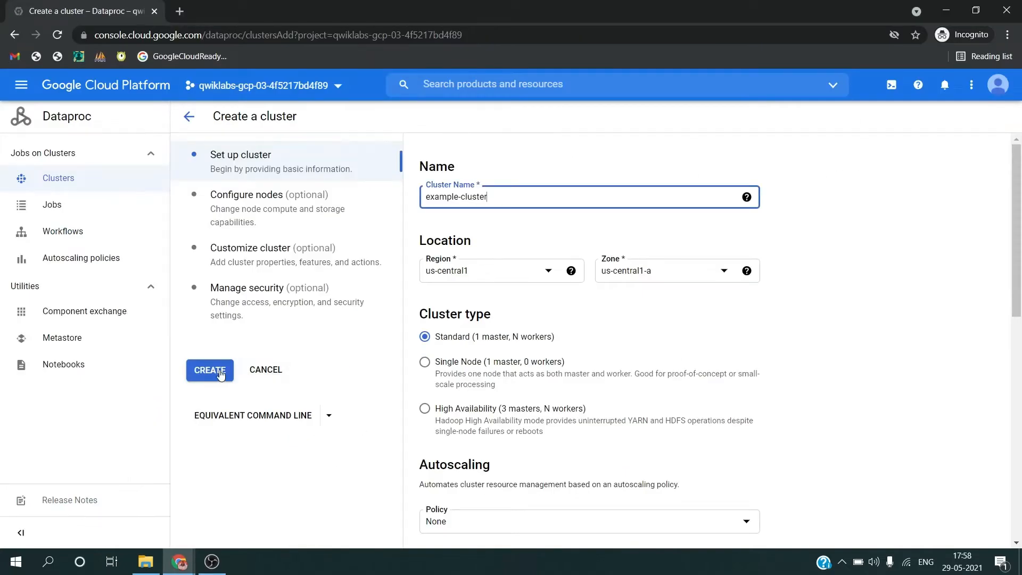
{"action": "left_click", "coordinate": [221, 372]}
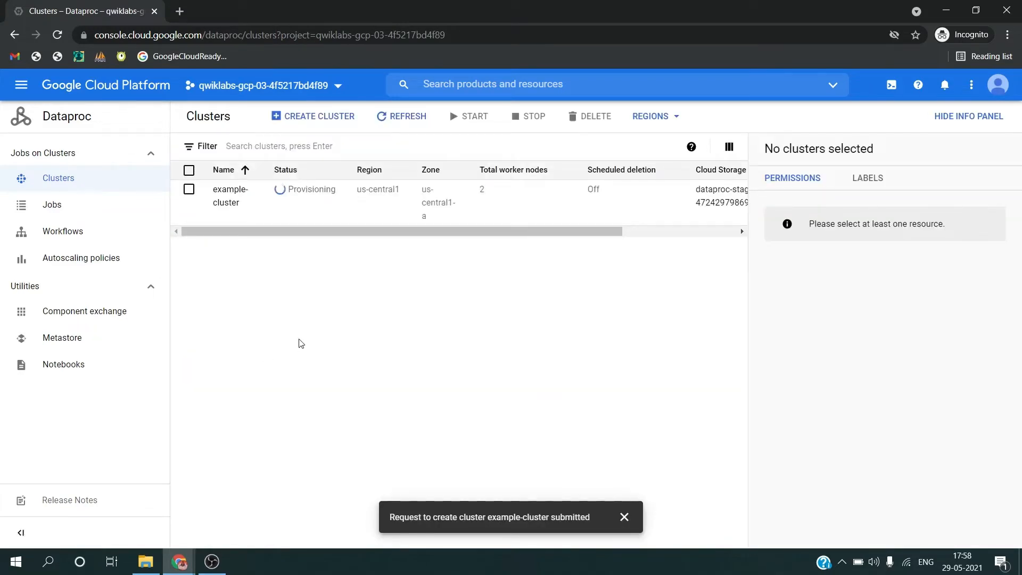
- Switch to the Qwiklabs page and check the progress of the Create a Dataproc cluster task
{"action": "key", "text": "alt+Tab"}
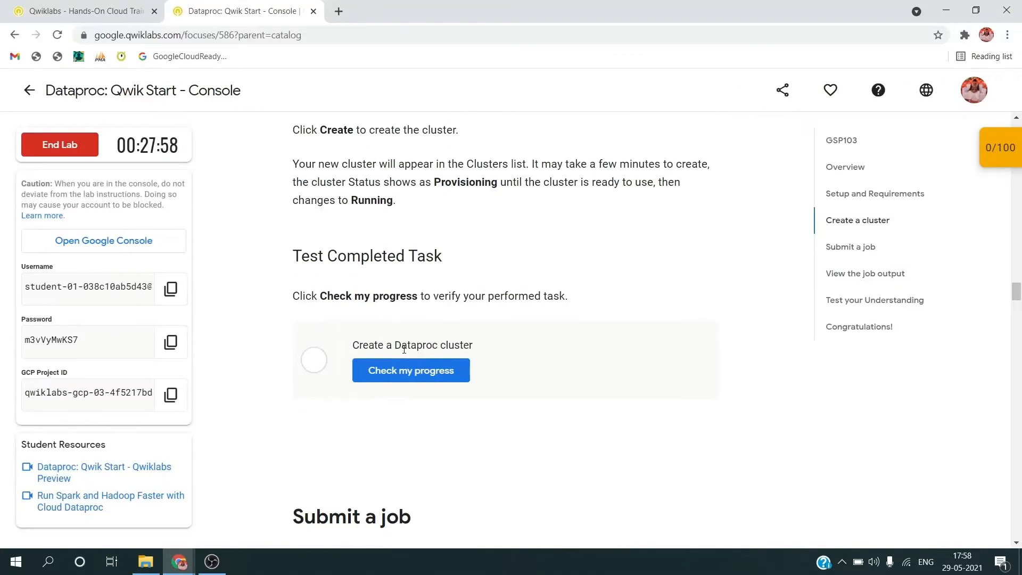
{"action": "left_click", "coordinate": [409, 370]}
{"action": "scroll", "coordinate": [409, 368], "scroll_direction": "down", "scroll_amount": 3}
{"action": "scroll", "coordinate": [409, 368], "scroll_direction": "down", "scroll_amount": 1}
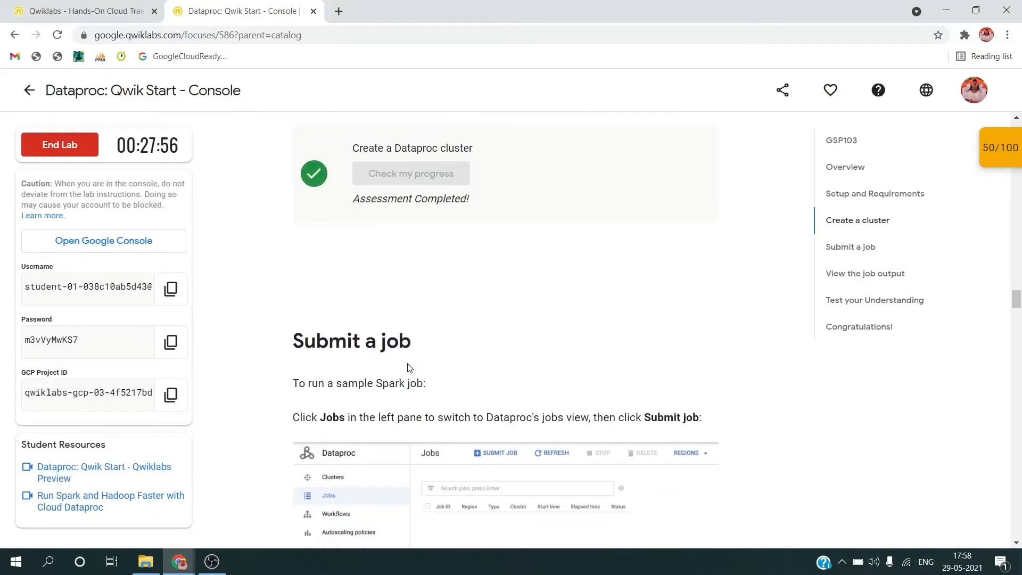
- Follow the lab's Submit a job instructions and open the form for submitting a new Dataproc job in the console
{"action": "scroll", "coordinate": [409, 367], "scroll_direction": "down", "scroll_amount": 3}
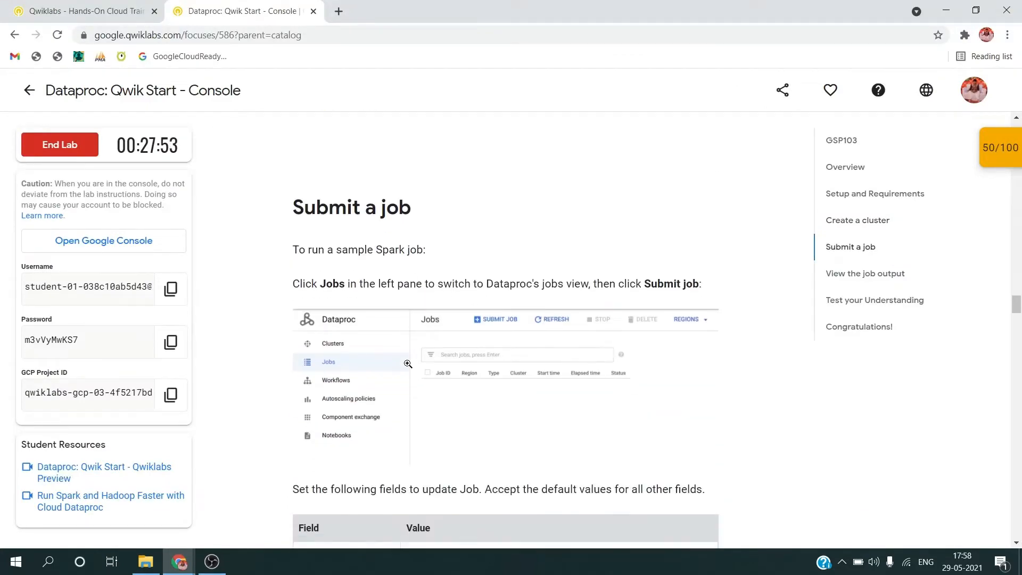
{"action": "scroll", "coordinate": [408, 364], "scroll_direction": "down", "scroll_amount": 1}
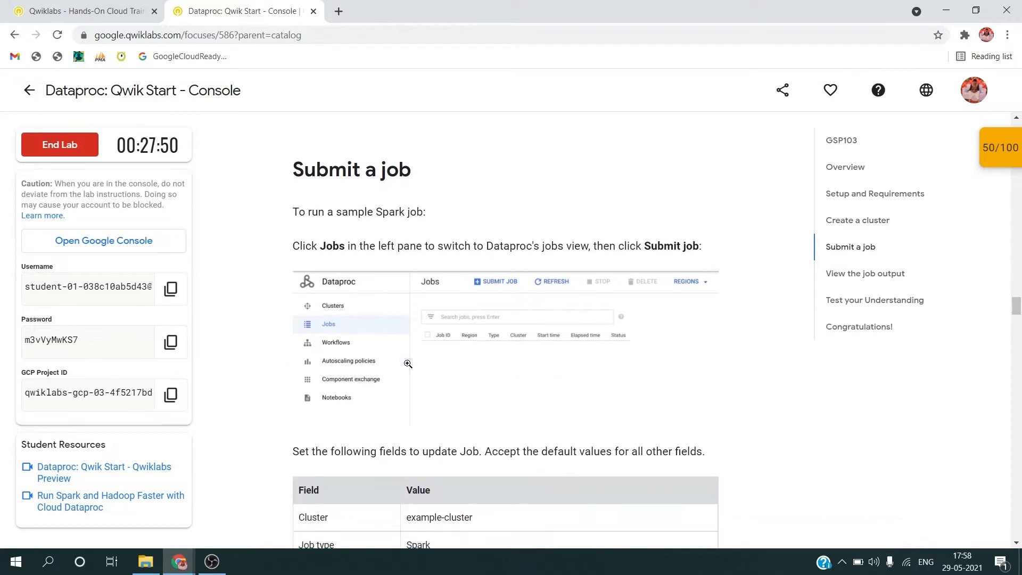
{"action": "key", "text": "alt+Tab"}
{"action": "left_click", "coordinate": [77, 202]}
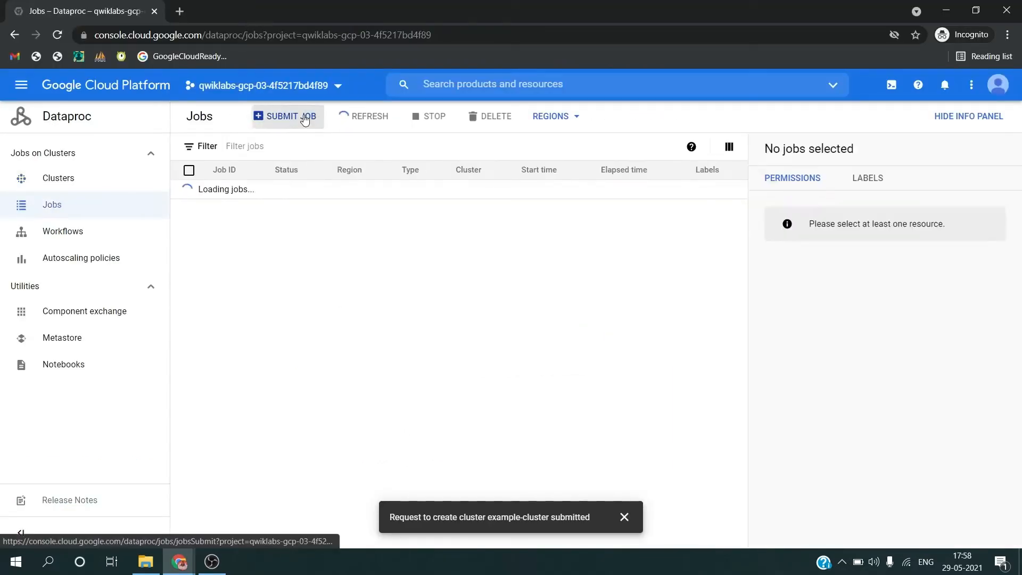
{"action": "left_click", "coordinate": [306, 117]}
- Compare the job submission form with the field values listed in the lab's Submit a job instructions
{"action": "key", "text": "alt+Tab"}
{"action": "scroll", "coordinate": [397, 230], "scroll_direction": "down", "scroll_amount": 1}
{"action": "scroll", "coordinate": [396, 230], "scroll_direction": "down", "scroll_amount": 3}
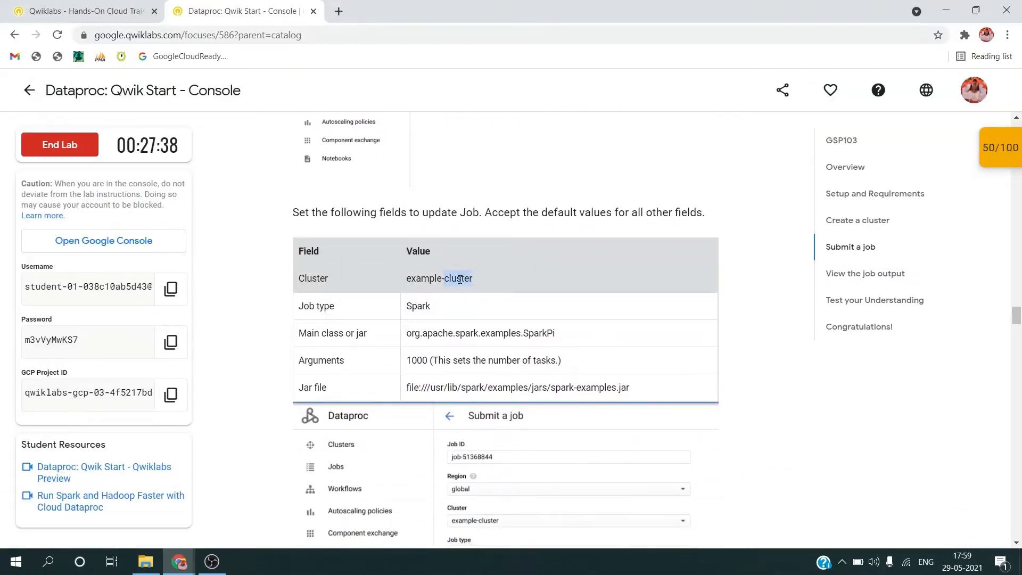
{"action": "key", "text": "alt+Tab"}
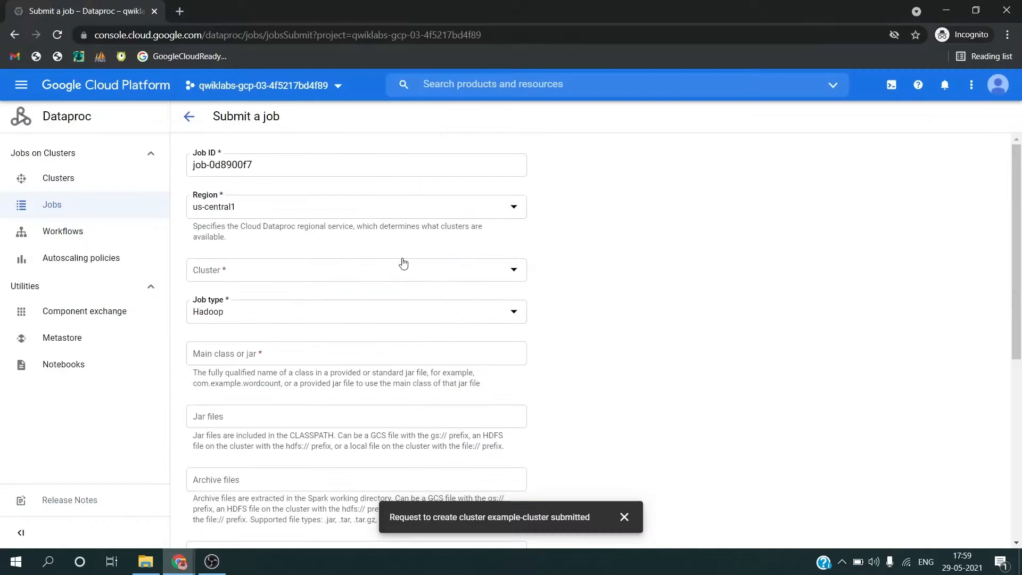
{"action": "left_click", "coordinate": [332, 177]}
{"action": "key", "text": "alt+Tab"}
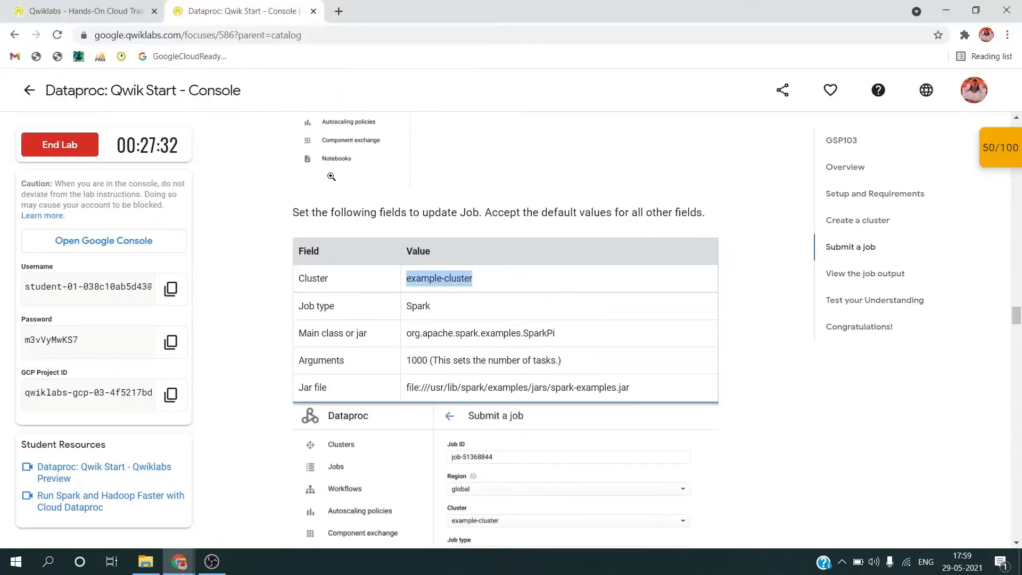
{"action": "key", "text": "alt+Tab"}
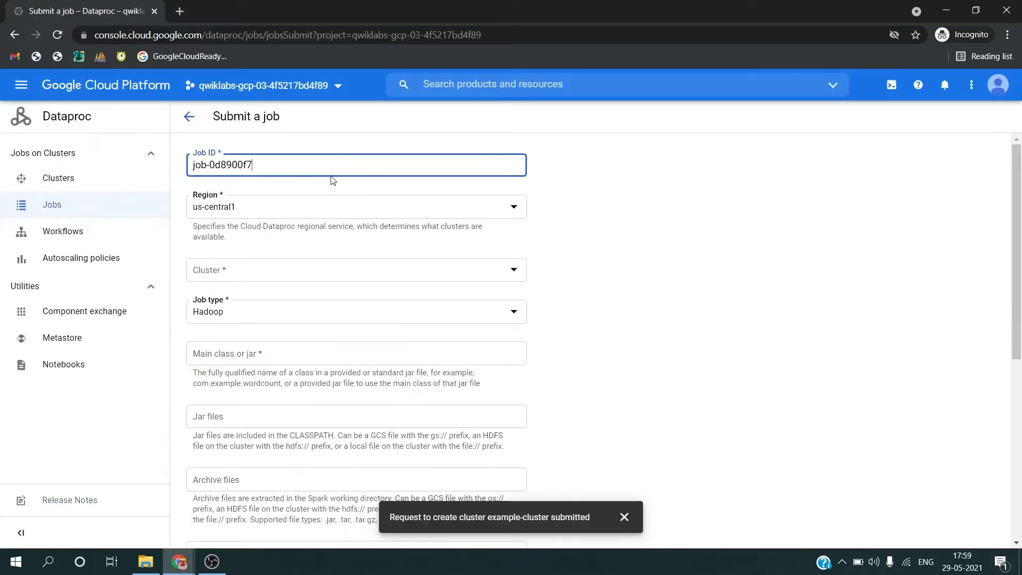
- Set the job's cluster to example-cluster and its job type to Spark, following the field values in the lab instructions
{"action": "key", "text": "alt+Tab"}
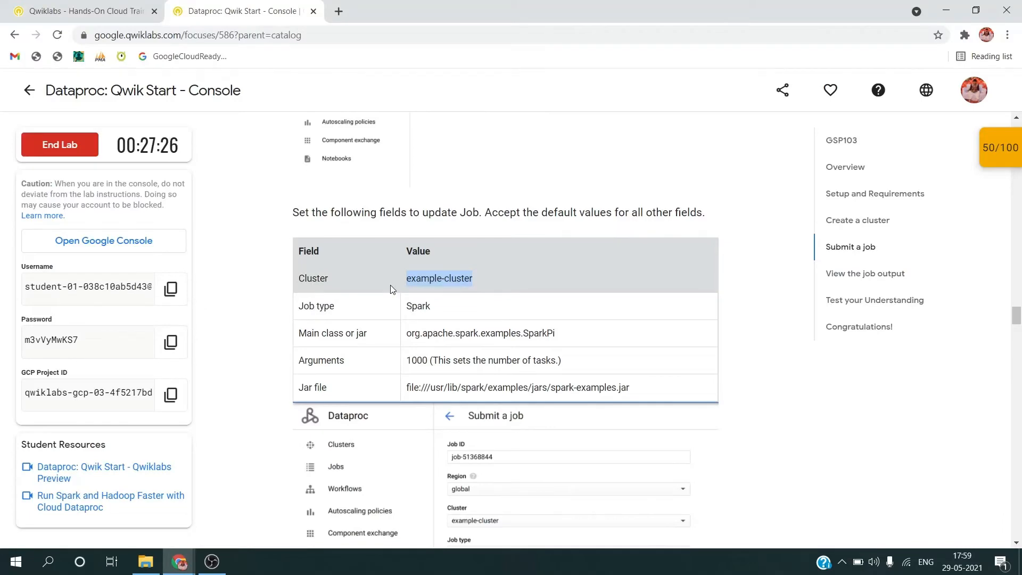
{"action": "scroll", "coordinate": [391, 285], "scroll_direction": "up", "scroll_amount": 3}
{"action": "scroll", "coordinate": [391, 285], "scroll_direction": "down", "scroll_amount": 1}
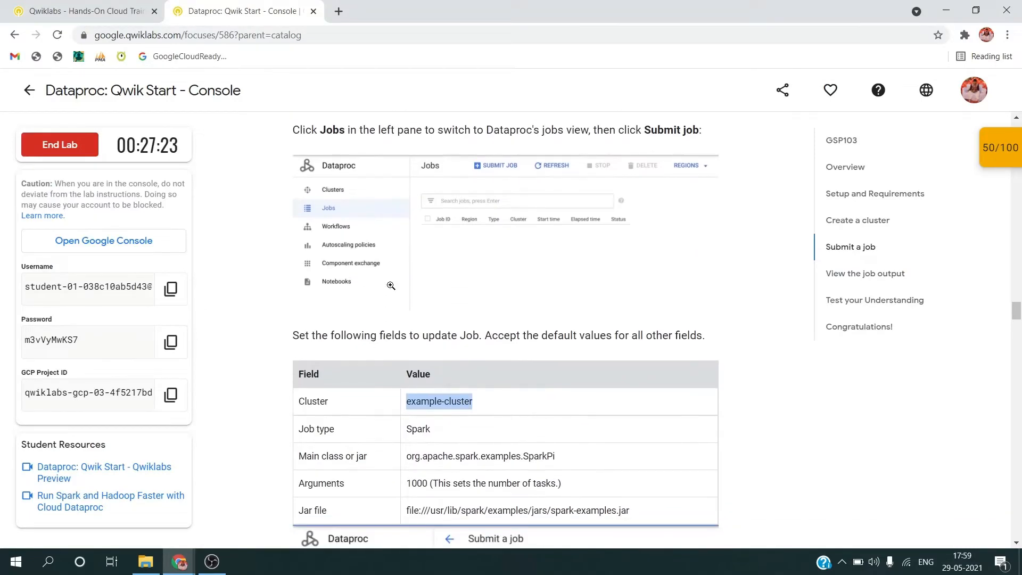
{"action": "scroll", "coordinate": [391, 286], "scroll_direction": "down", "scroll_amount": 5}
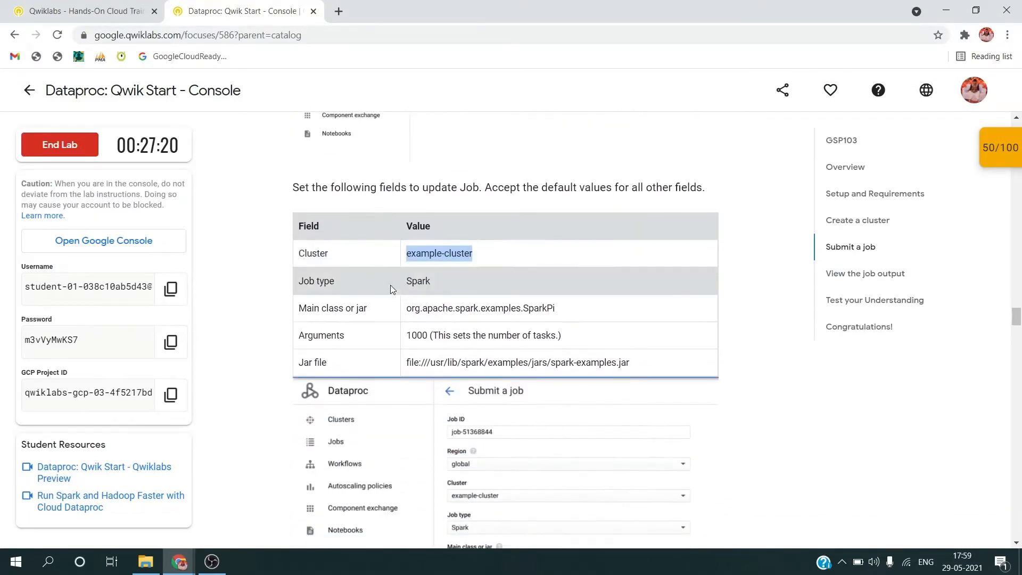
{"action": "key", "text": "alt+Tab"}
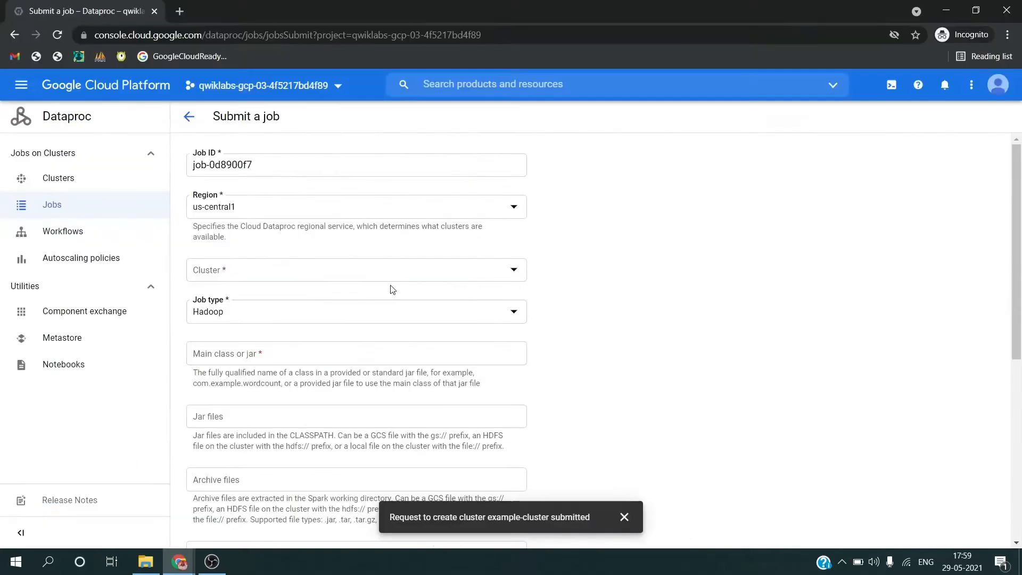
{"action": "left_click", "coordinate": [344, 272]}
{"action": "left_click", "coordinate": [345, 278]}
{"action": "key", "text": "alt+Tab"}
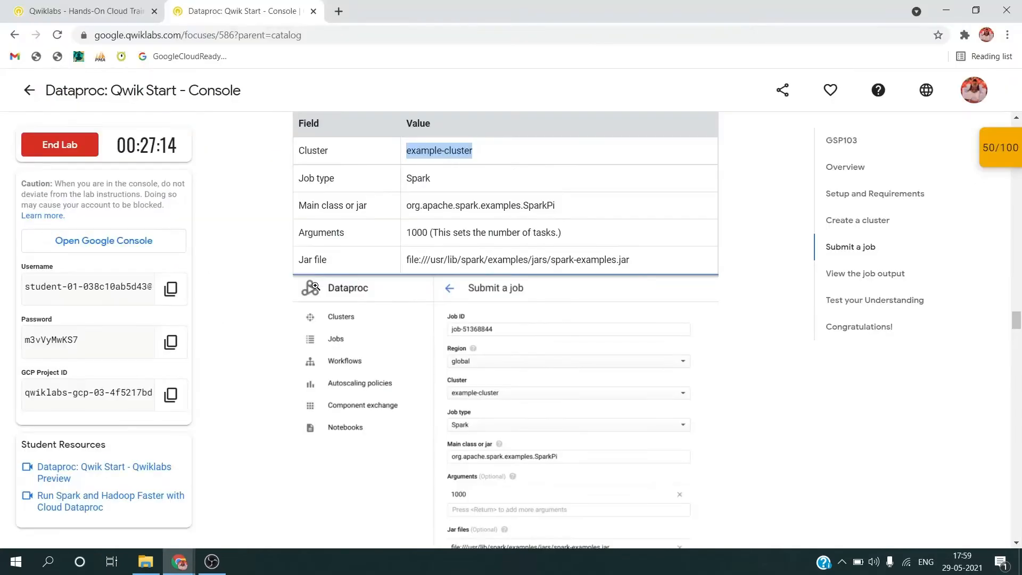
{"action": "key", "text": "alt+Tab"}
{"action": "left_click", "coordinate": [284, 315]}
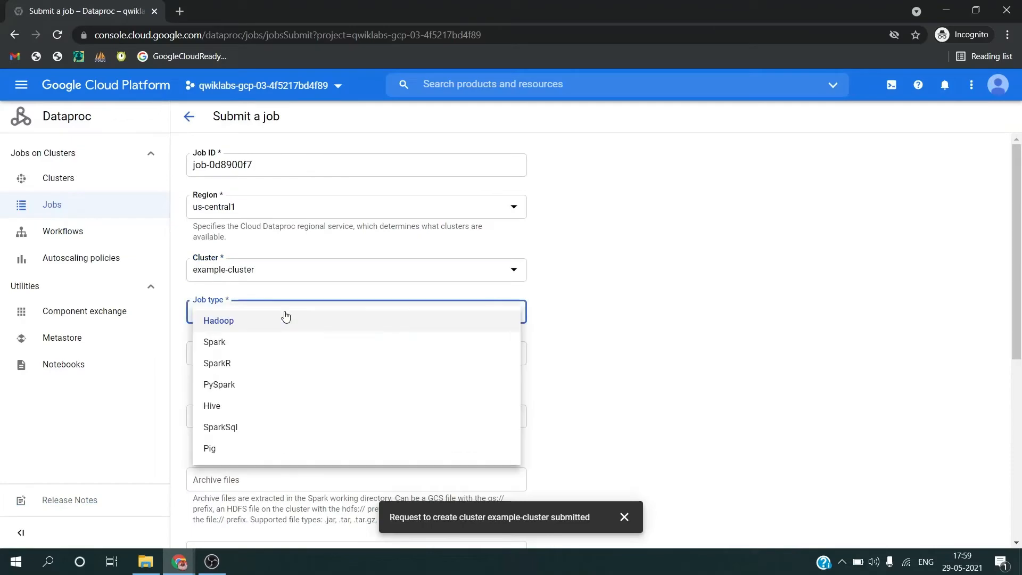
{"action": "left_click", "coordinate": [277, 344]}
- Copy the main class org.apache.spark.examples.SparkPi from the lab instructions into the job's main class field
{"action": "key", "text": "alt+Tab"}
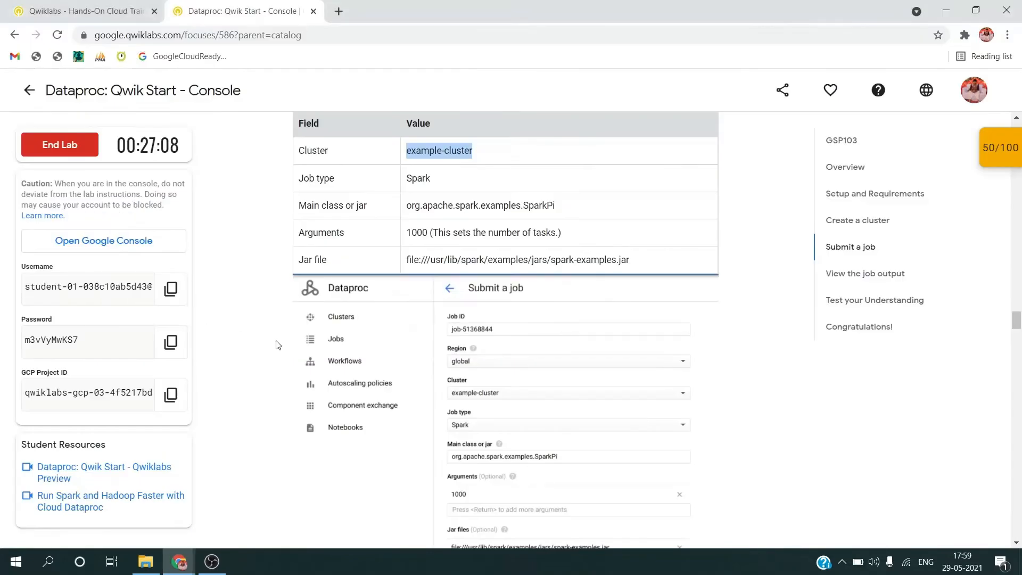
{"action": "left_click", "coordinate": [493, 210]}
{"action": "key", "text": "ctrl+c"}
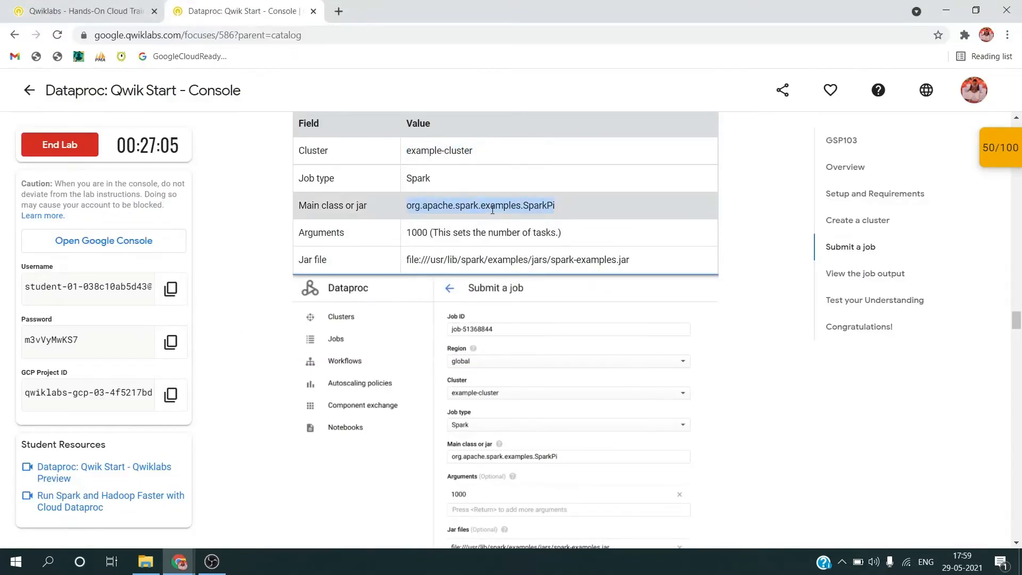
{"action": "key", "text": "alt+Tab"}
{"action": "left_click", "coordinate": [330, 354]}
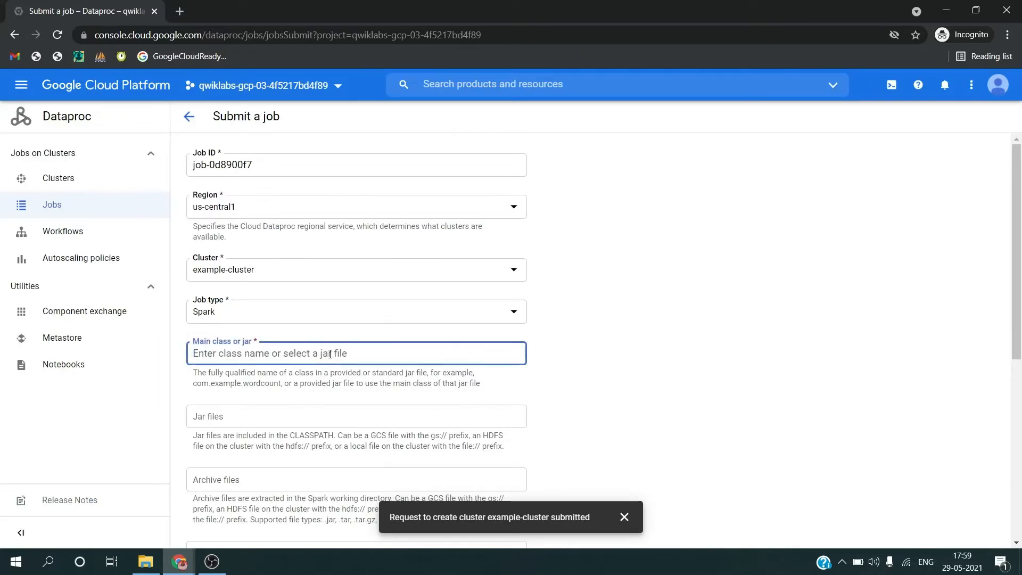
{"action": "key", "text": "ctrl+v"}
- Add 1000 as the Spark job's argument, as listed in the lab's field table
{"action": "key", "text": "alt+Tab"}
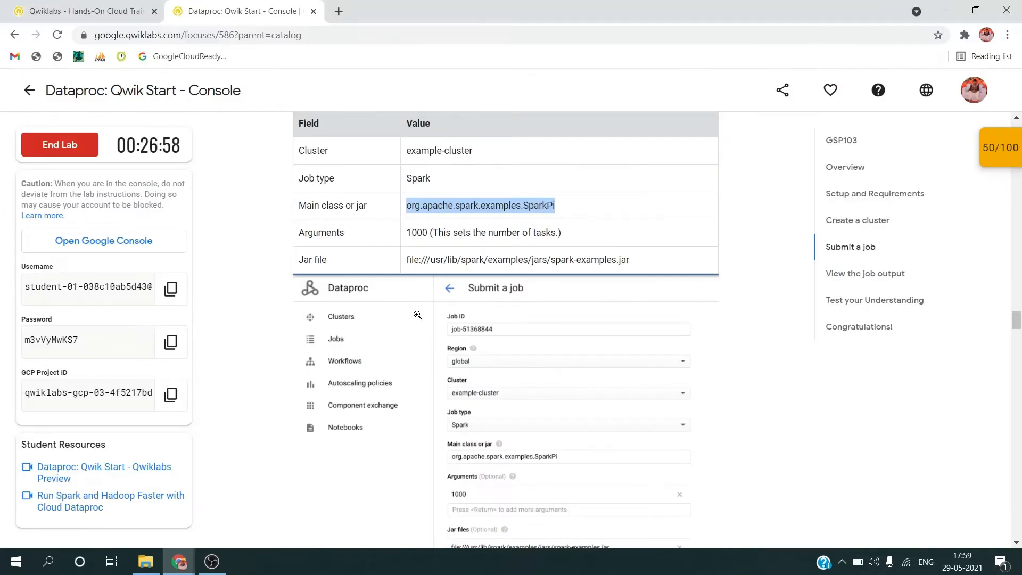
{"action": "key", "text": "alt+Tab"}
{"action": "scroll", "coordinate": [291, 406], "scroll_direction": "down", "scroll_amount": 3}
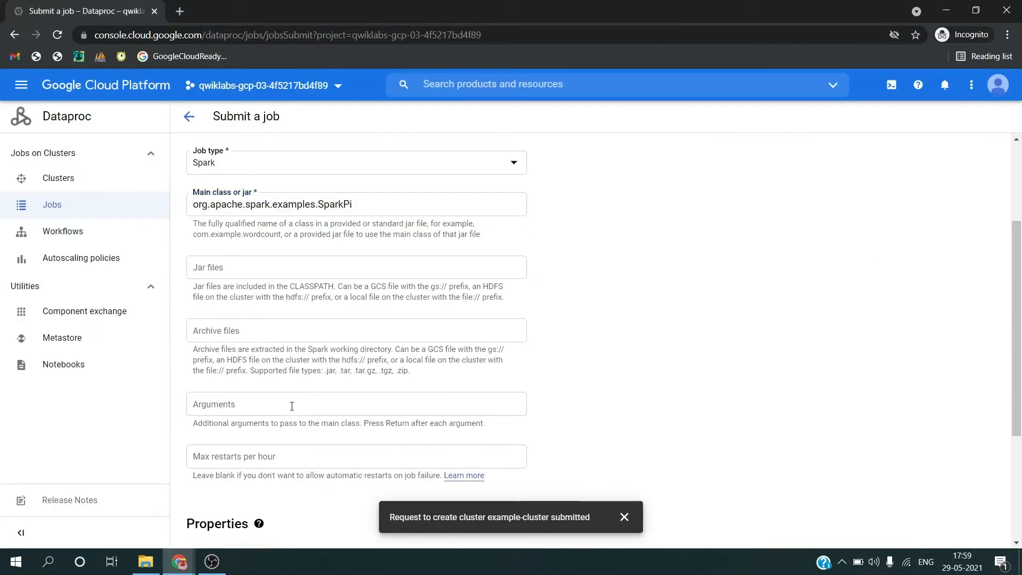
{"action": "left_click", "coordinate": [292, 406]}
{"action": "key", "text": "alt+Tab"}
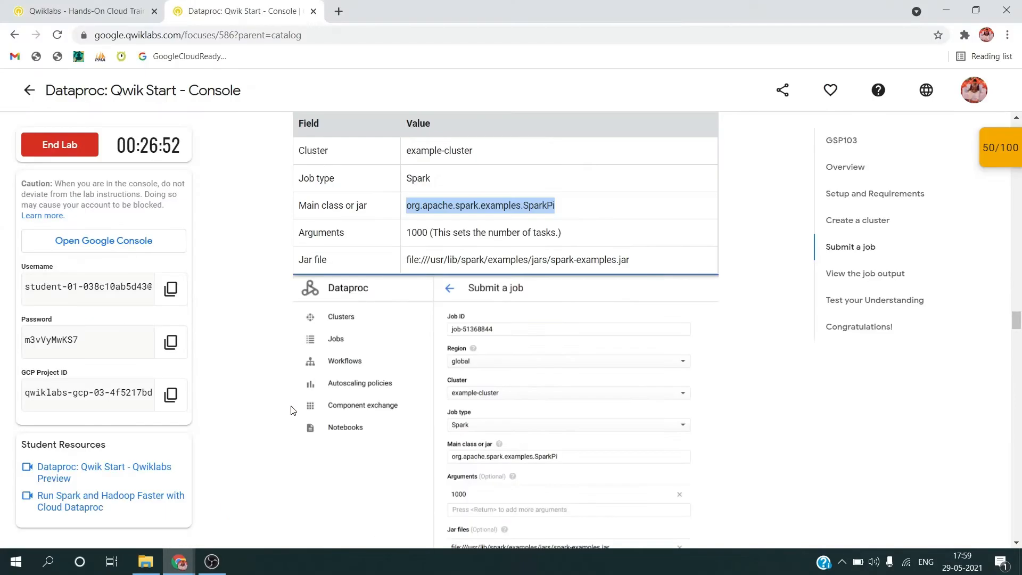
- Copy the jar path file:///usr/lib/spark/examples/jars/spark-examples.jar from the lab instructions into the job's jar files field
{"action": "triple_click", "coordinate": [510, 261]}
{"action": "key", "text": "ctrl+c"}
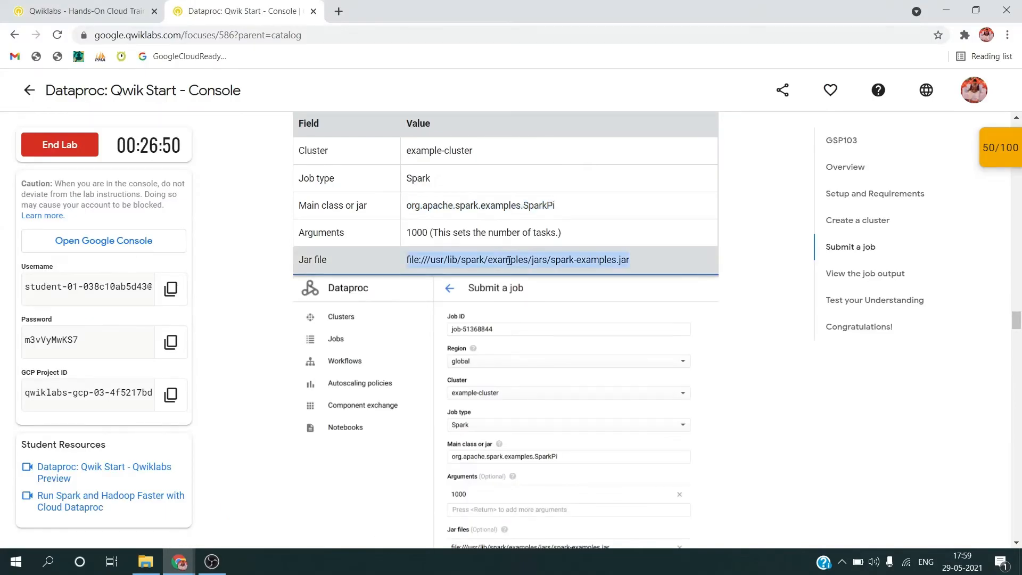
{"action": "key", "text": "alt+Tab"}
{"action": "scroll", "coordinate": [399, 326], "scroll_direction": "down", "scroll_amount": 1}
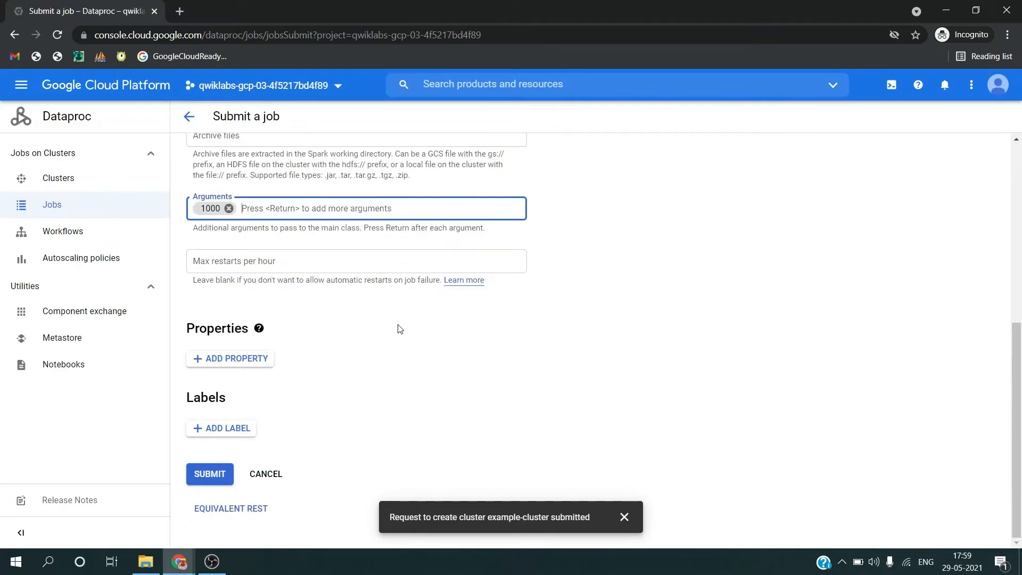
{"action": "key", "text": "alt+Tab"}
{"action": "scroll", "coordinate": [465, 325], "scroll_direction": "down", "scroll_amount": 3}
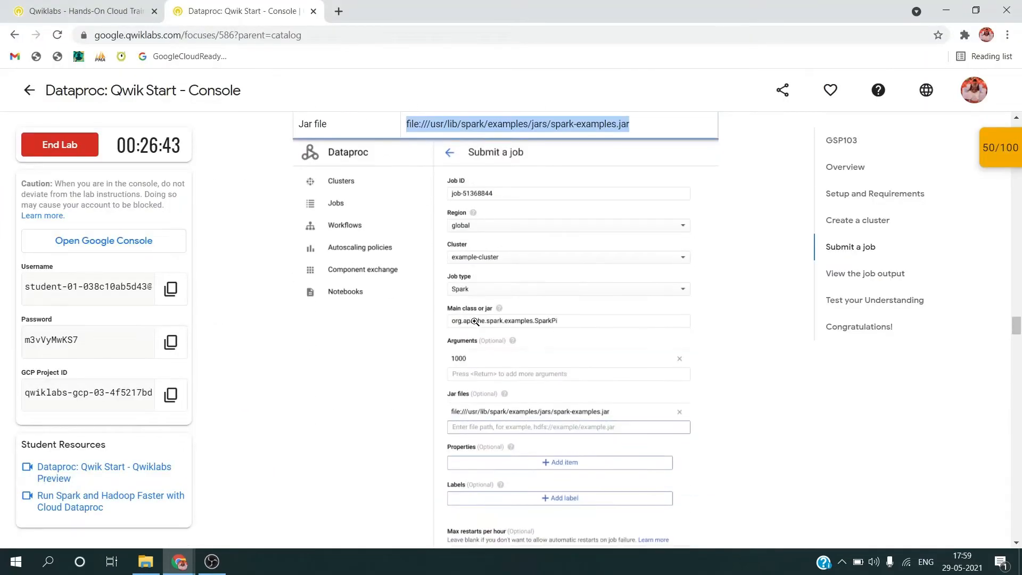
{"action": "key", "text": "alt+Tab"}
{"action": "scroll", "coordinate": [342, 390], "scroll_direction": "up", "scroll_amount": 3}
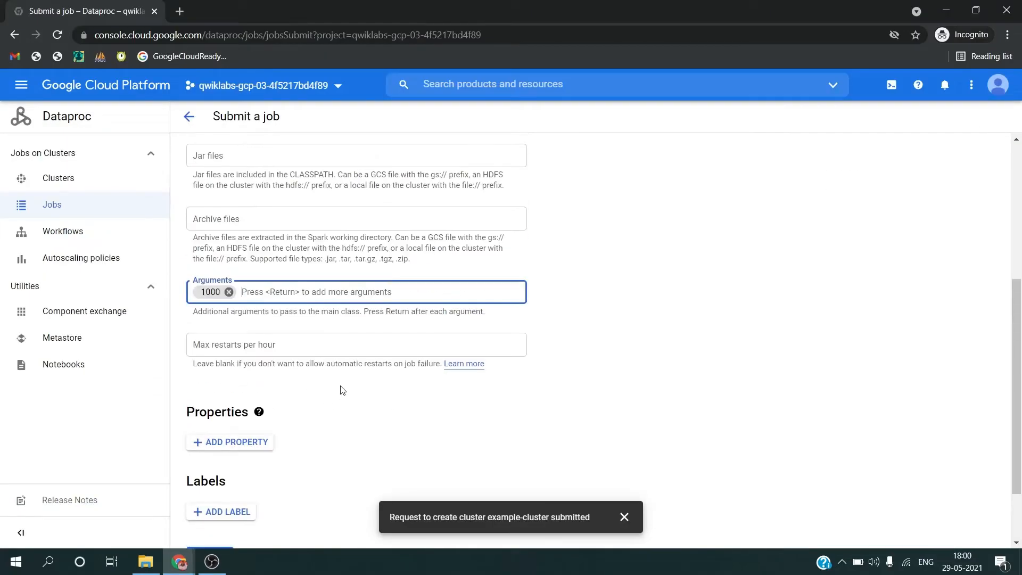
{"action": "left_click", "coordinate": [314, 238]}
{"action": "key", "text": "ctrl+v"}
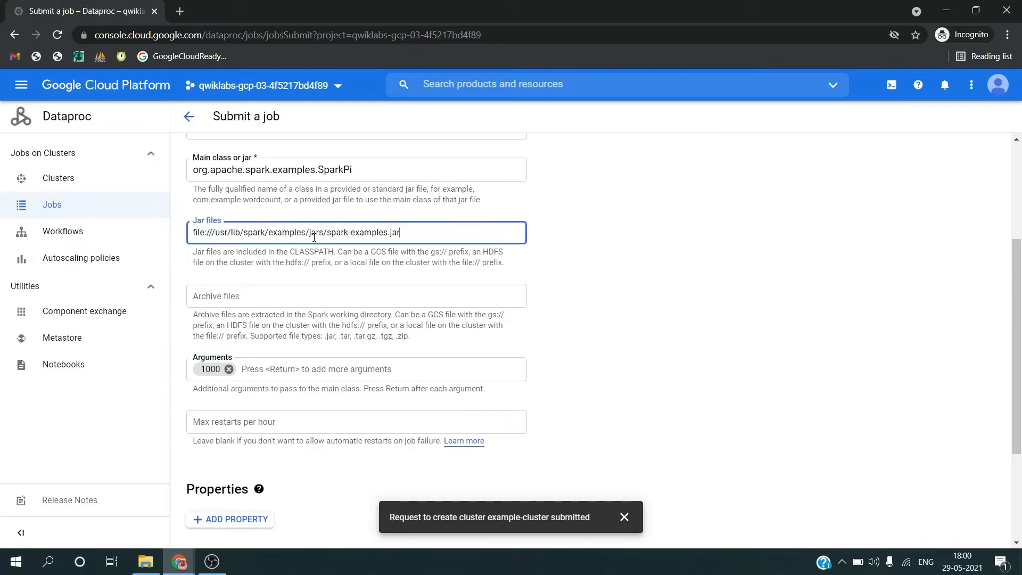
- Check the lab's next instruction and submit the completed Spark job in the console
{"action": "key", "text": "alt+Tab"}
{"action": "scroll", "coordinate": [427, 314], "scroll_direction": "down", "scroll_amount": 6}
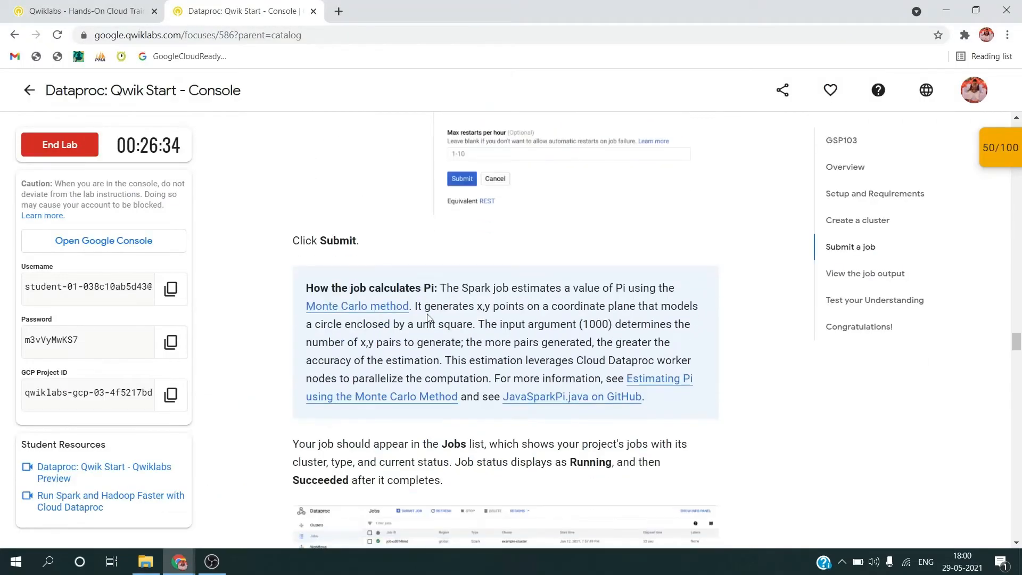
{"action": "key", "text": "alt+Tab"}
{"action": "scroll", "coordinate": [258, 485], "scroll_direction": "down", "scroll_amount": 3}
- Go to the lab page and check the progress of the Submit a job task
{"action": "key", "text": "alt+Tab"}
{"action": "scroll", "coordinate": [432, 413], "scroll_direction": "down", "scroll_amount": 7}
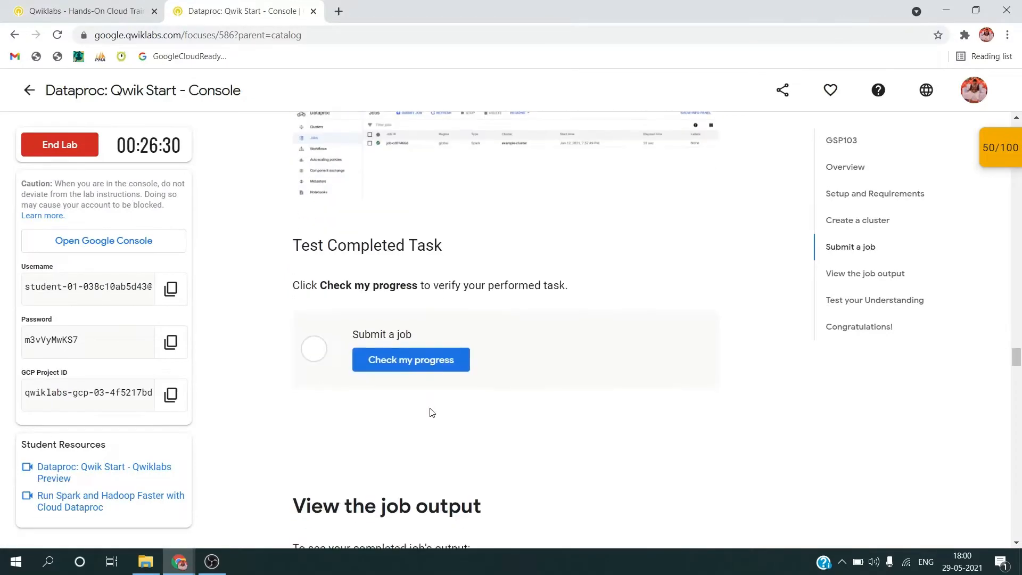
{"action": "left_click", "coordinate": [421, 363]}
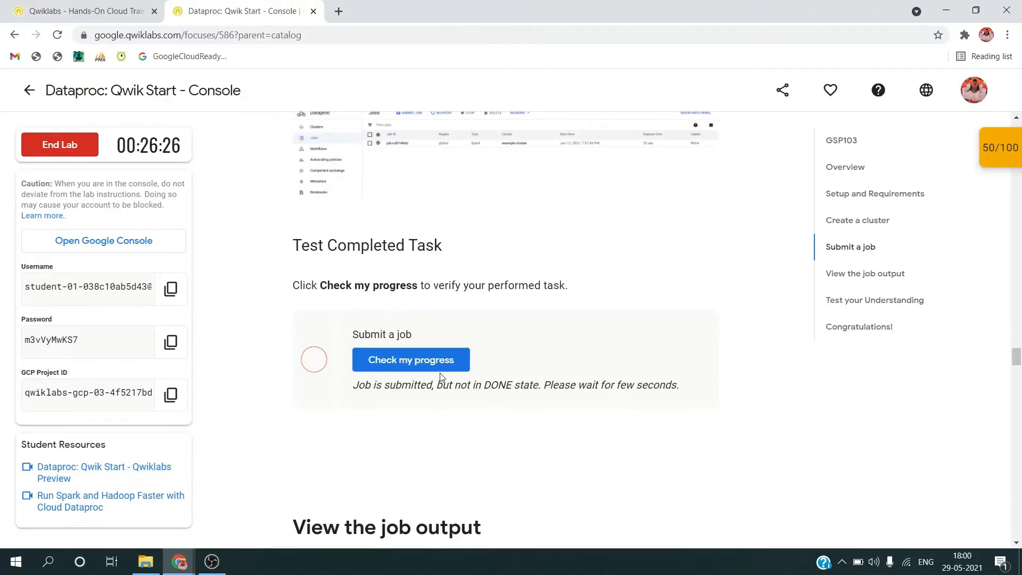
{"action": "left_click", "coordinate": [436, 366]}
- View the running job's details, dismiss its submission notification, and recheck the lab's Submit a job progress
{"action": "key", "text": "alt+Tab"}
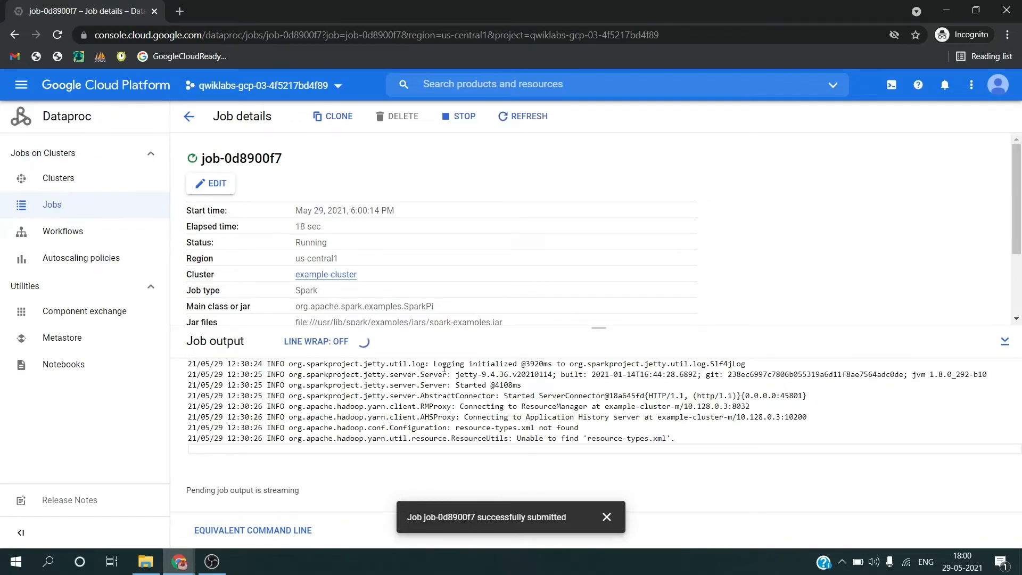
{"action": "left_click", "coordinate": [607, 517]}
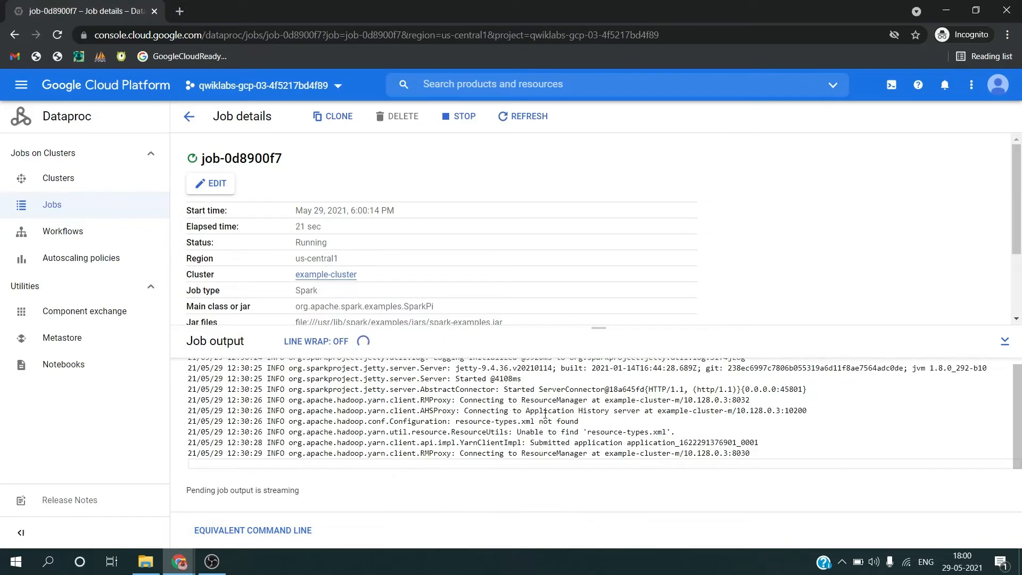
{"action": "key", "text": "alt+Tab"}
{"action": "left_click", "coordinate": [441, 356]}
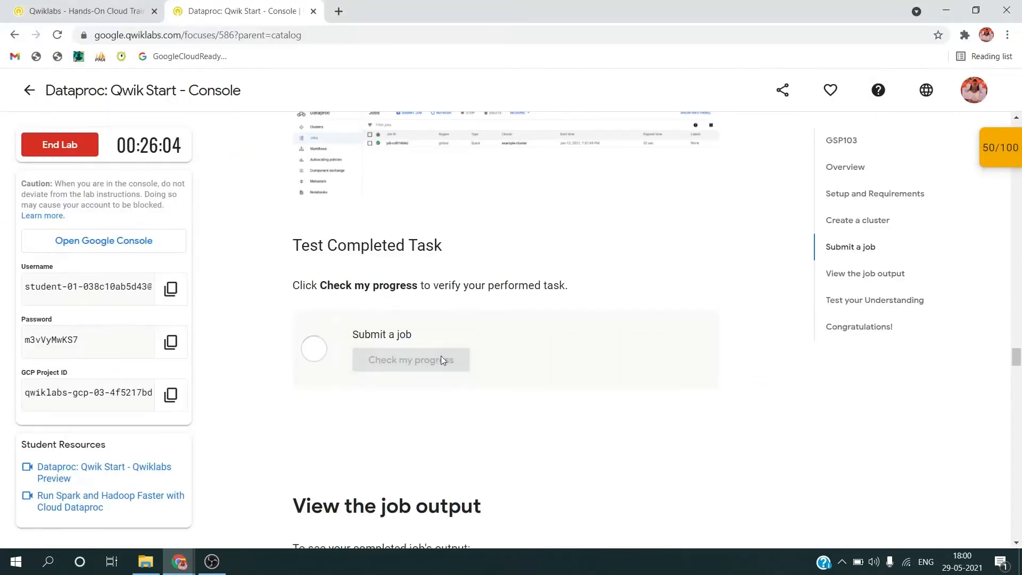
{"action": "left_click", "coordinate": [442, 361]}
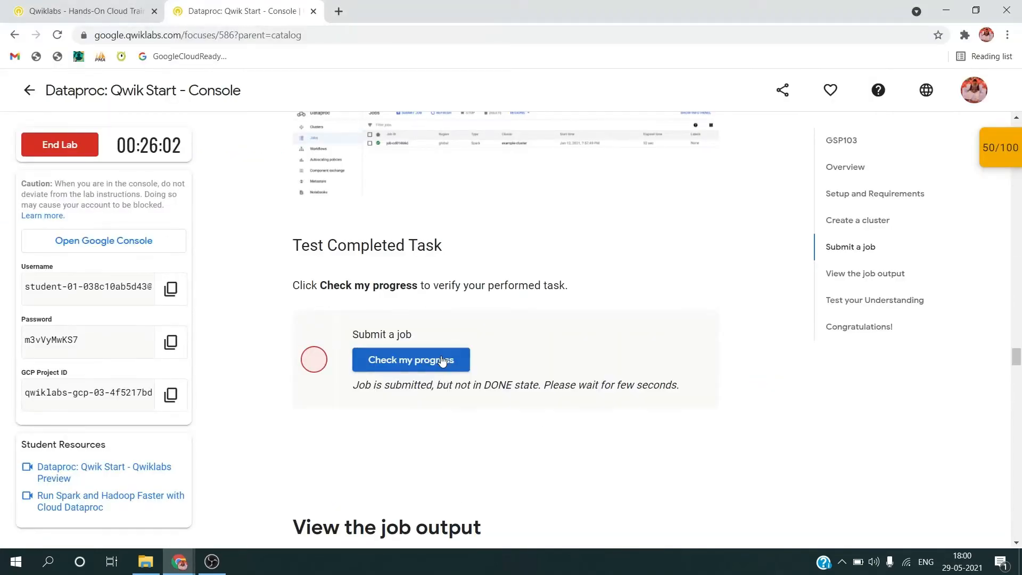
{"action": "left_click", "coordinate": [441, 361]}
- Read the lab's View the job output section and turn on line wrapping for the job output
{"action": "scroll", "coordinate": [441, 361], "scroll_direction": "down", "scroll_amount": 5}
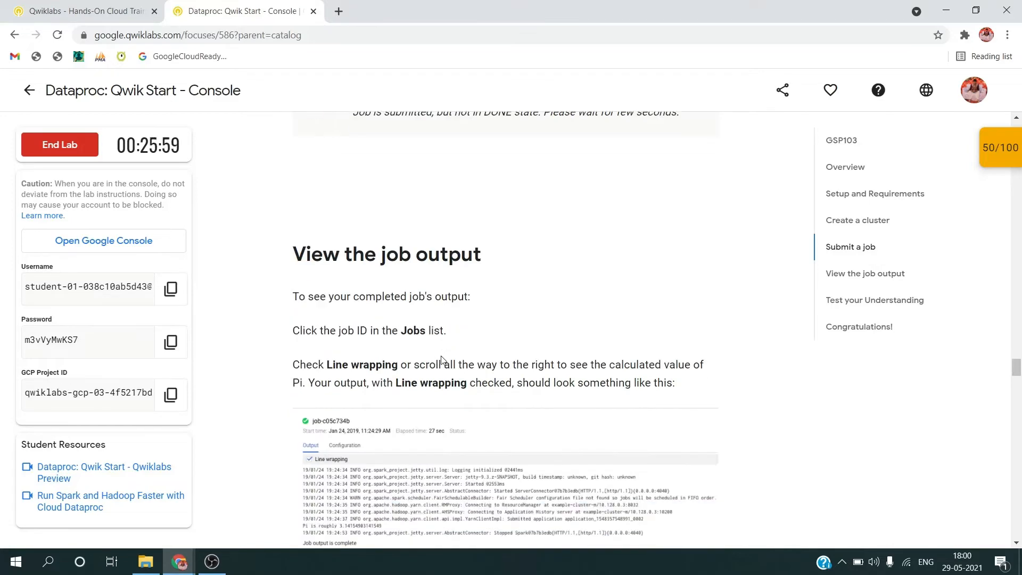
{"action": "key", "text": "alt+Tab"}
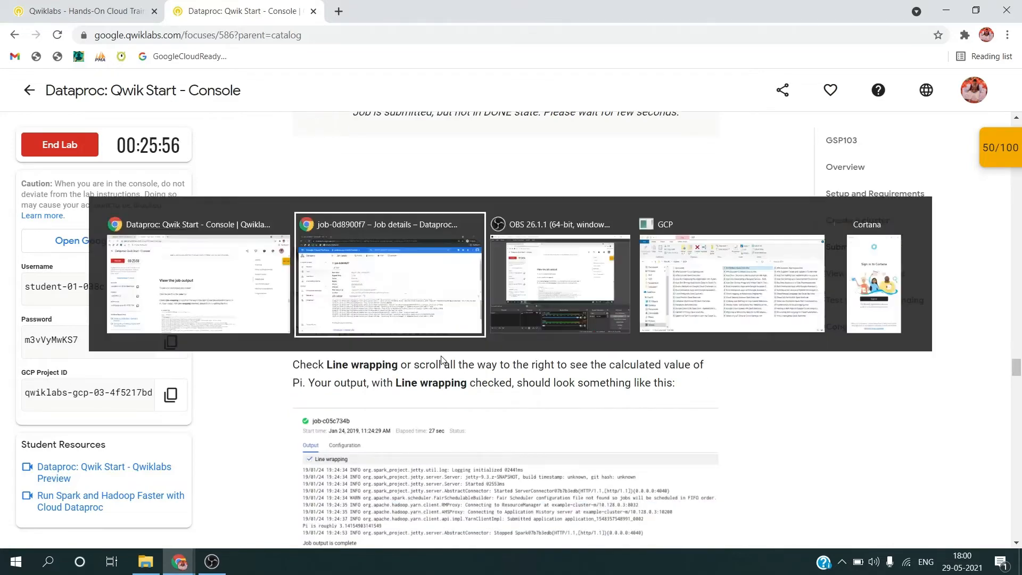
{"action": "left_click", "coordinate": [342, 344]}
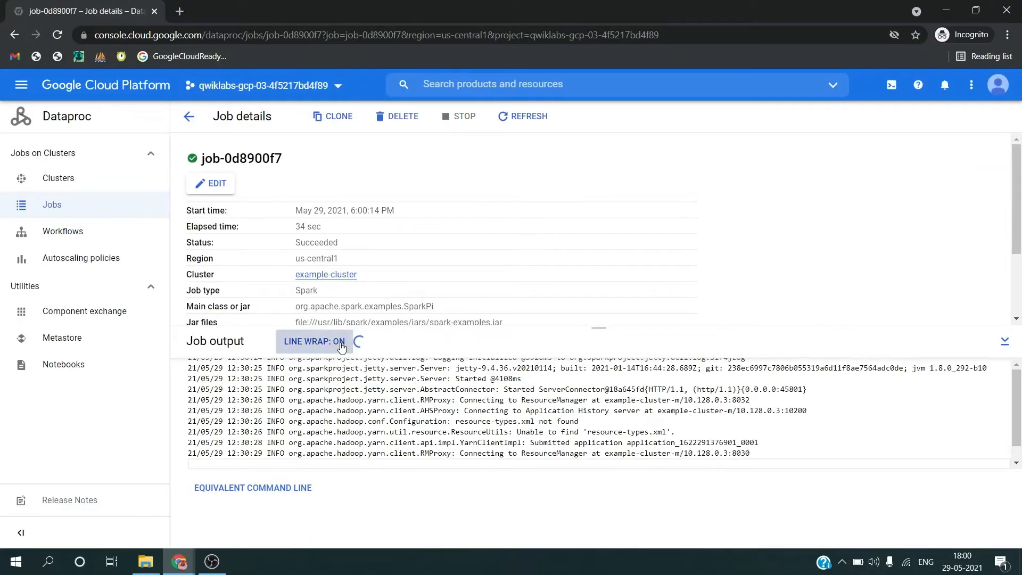
- Read the lab's Update a cluster instructions and open example-cluster from the Dataproc clusters list
{"action": "key", "text": "alt+Tab"}
{"action": "scroll", "coordinate": [439, 360], "scroll_direction": "down", "scroll_amount": 5}
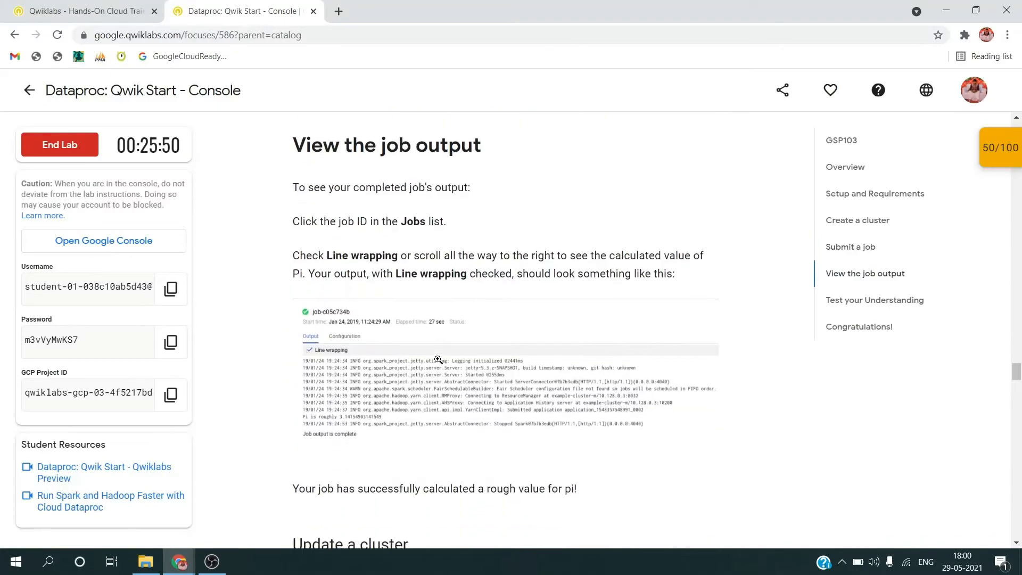
{"action": "scroll", "coordinate": [438, 361], "scroll_direction": "down", "scroll_amount": 5}
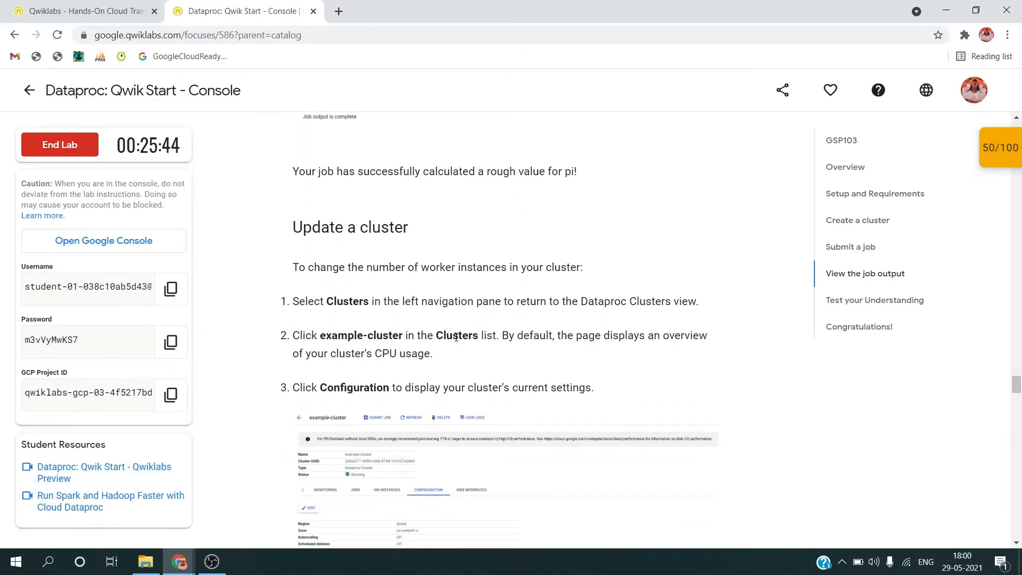
{"action": "scroll", "coordinate": [457, 337], "scroll_direction": "down", "scroll_amount": 1}
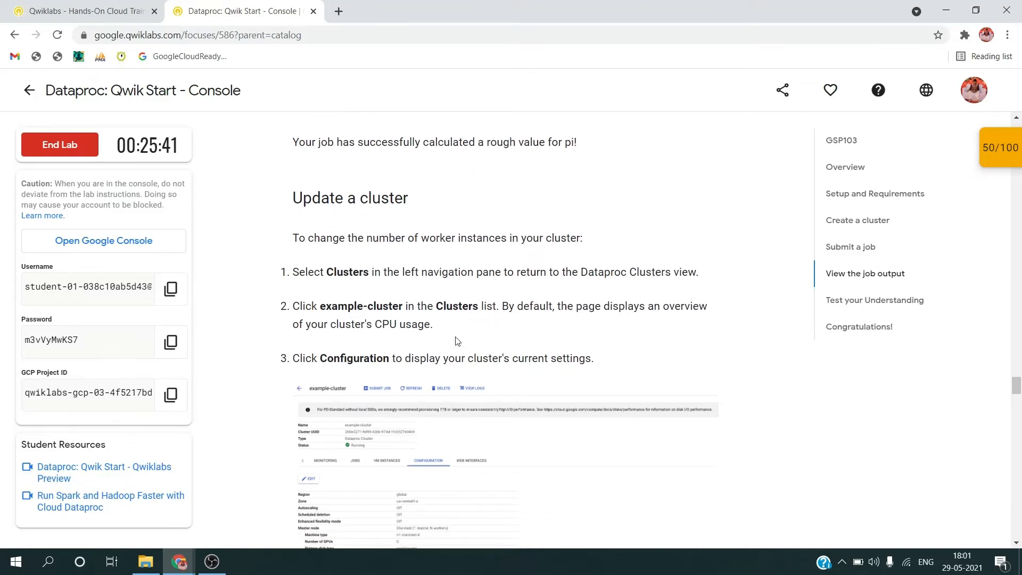
{"action": "scroll", "coordinate": [456, 338], "scroll_direction": "down", "scroll_amount": 1}
{"action": "key", "text": "alt+Tab"}
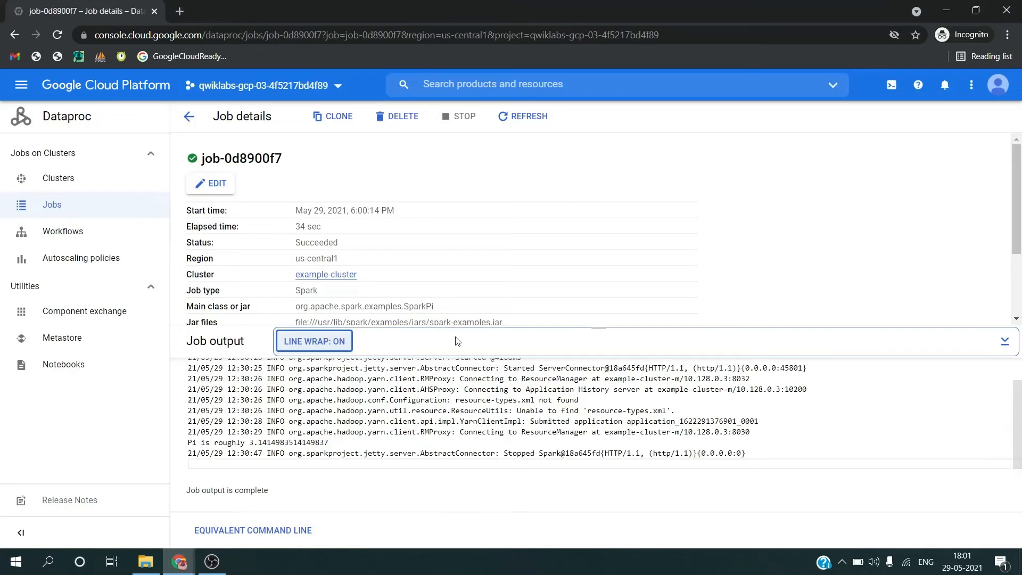
{"action": "left_click", "coordinate": [107, 176]}
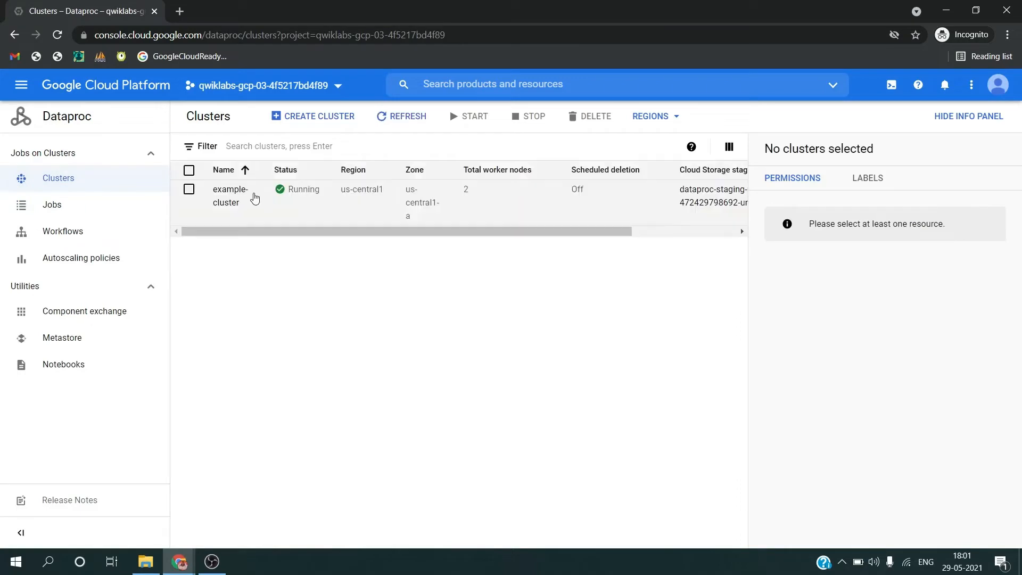
{"action": "left_click", "coordinate": [228, 197]}
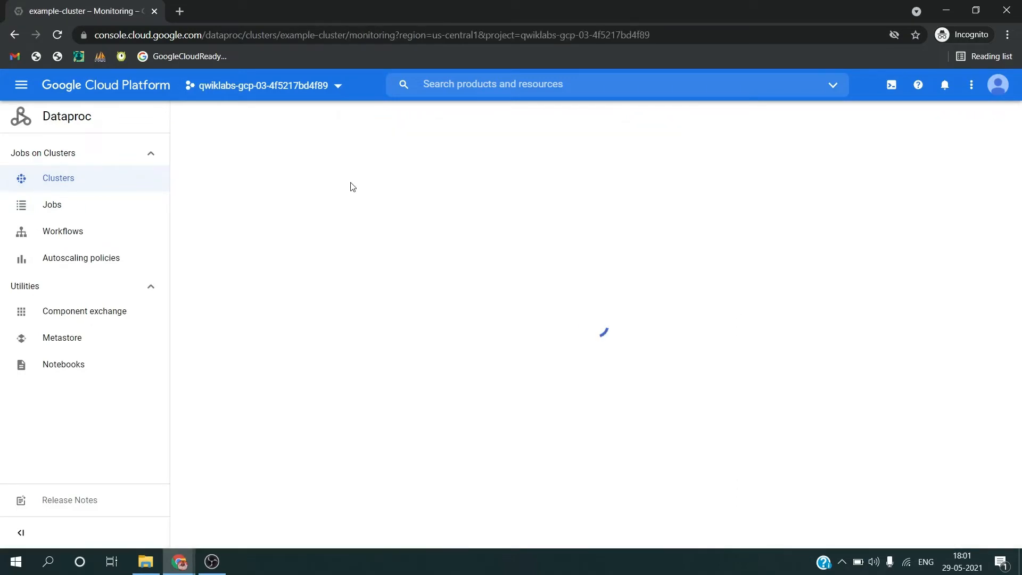
- Read the lab's instructions for editing worker nodes and display example-cluster's configuration settings
{"action": "key", "text": "alt+Tab"}
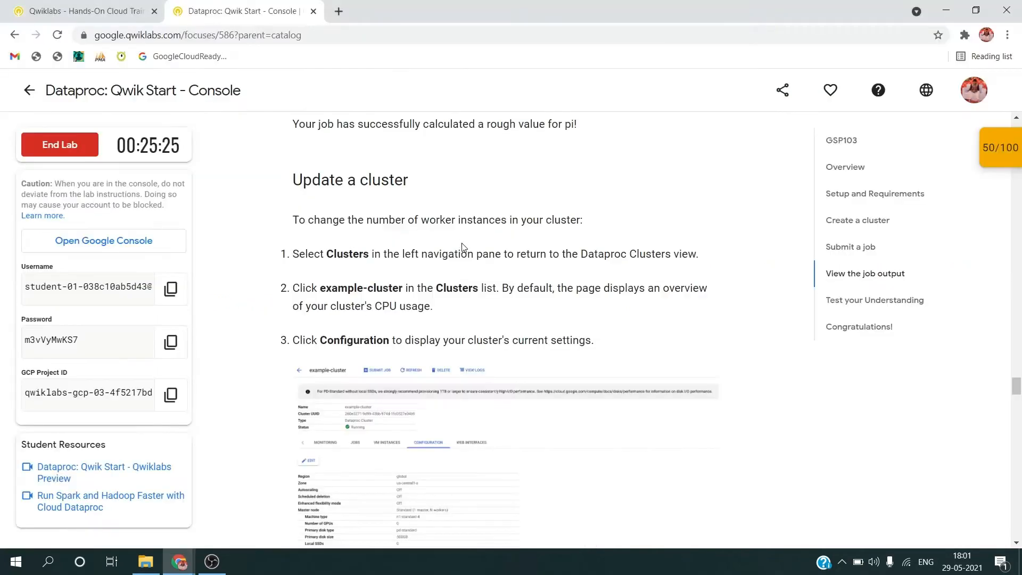
{"action": "scroll", "coordinate": [457, 282], "scroll_direction": "down", "scroll_amount": 6}
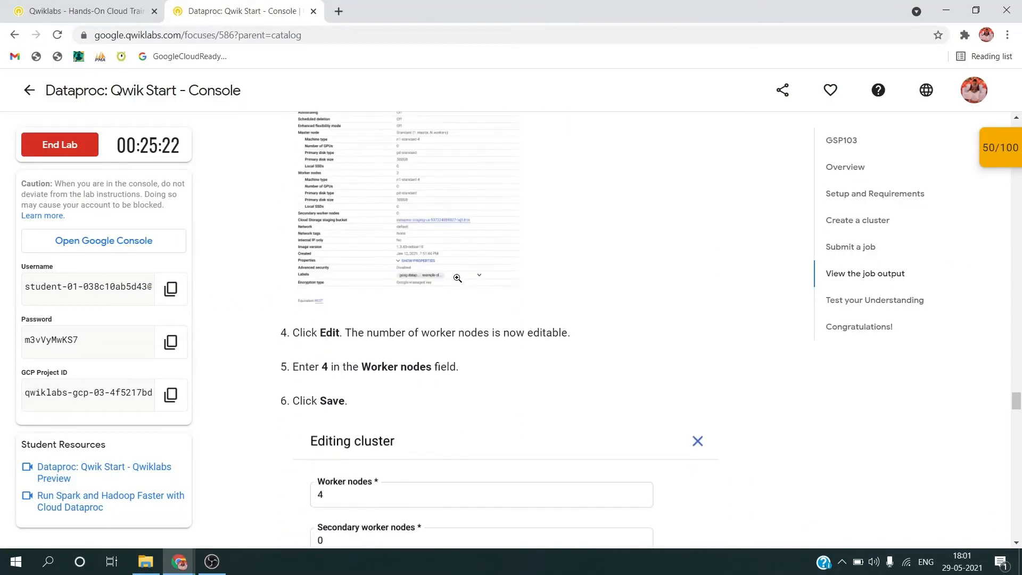
{"action": "key", "text": "alt+Tab"}
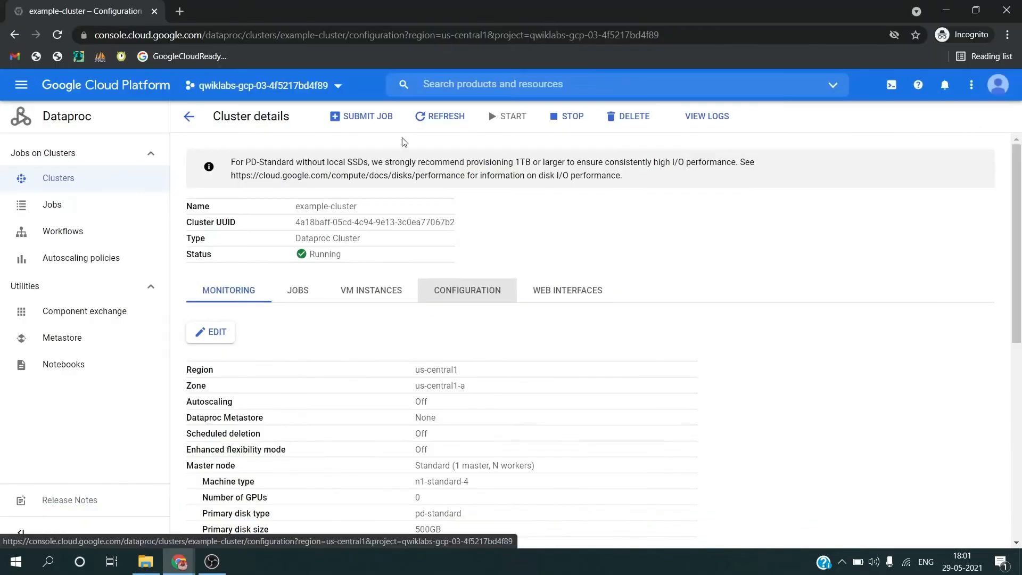
{"action": "left_click", "coordinate": [459, 290]}
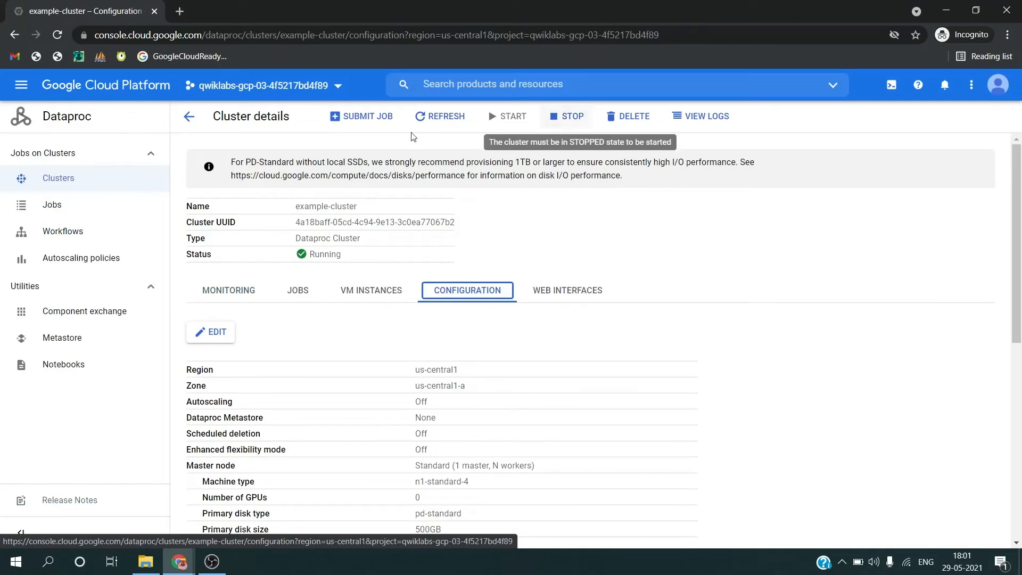
- Edit example-cluster to use 4 worker nodes, check this against the lab instructions, and save the change
{"action": "left_click", "coordinate": [223, 333]}
{"action": "double_click", "coordinate": [790, 137]}
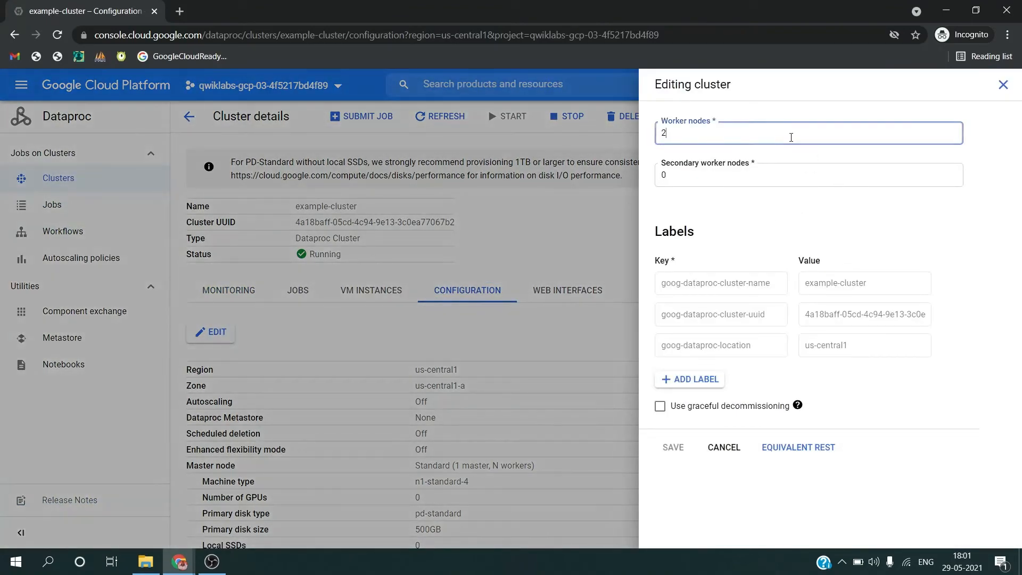
{"action": "type", "text": "4"}
{"action": "key", "text": "alt+Tab"}
{"action": "scroll", "coordinate": [621, 246], "scroll_direction": "down", "scroll_amount": 3}
{"action": "key", "text": "alt+Tab"}
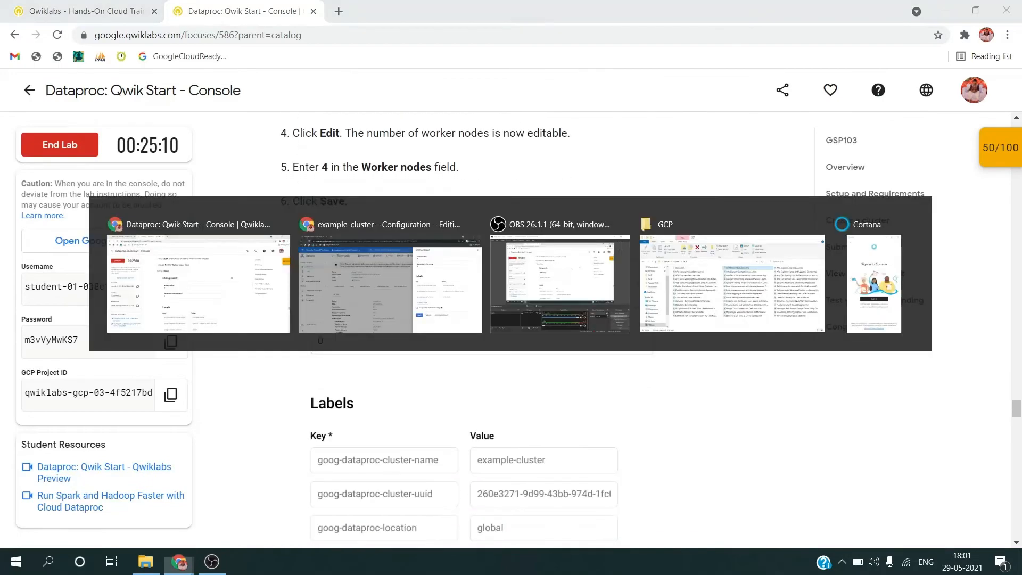
{"action": "left_click", "coordinate": [673, 448]}
- Go to the lab page's Test Completed Task section and check the progress of the Update a cluster task
{"action": "key", "text": "alt+Tab"}
{"action": "scroll", "coordinate": [492, 417], "scroll_direction": "down", "scroll_amount": 8}
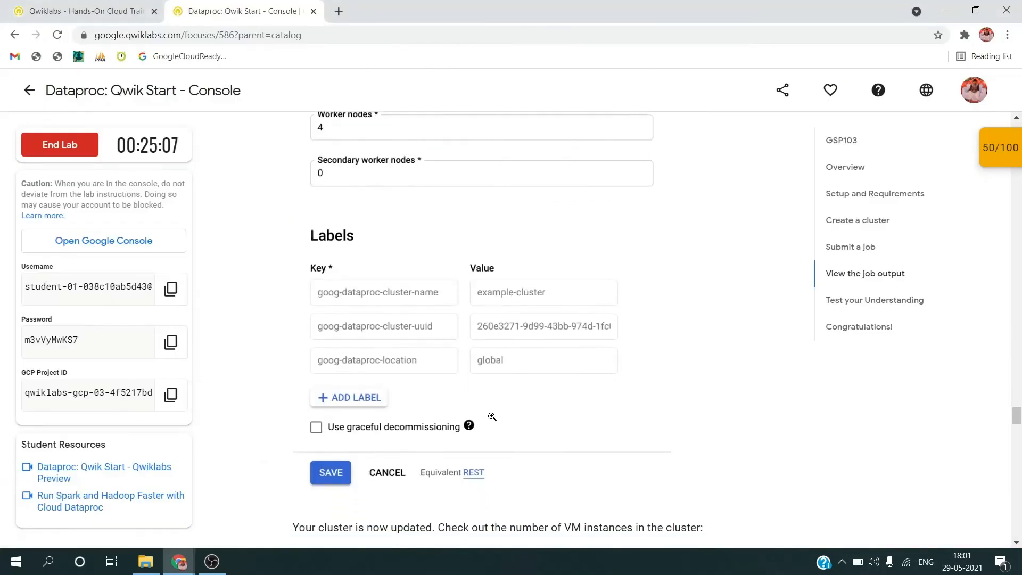
{"action": "scroll", "coordinate": [437, 351], "scroll_direction": "down", "scroll_amount": 1}
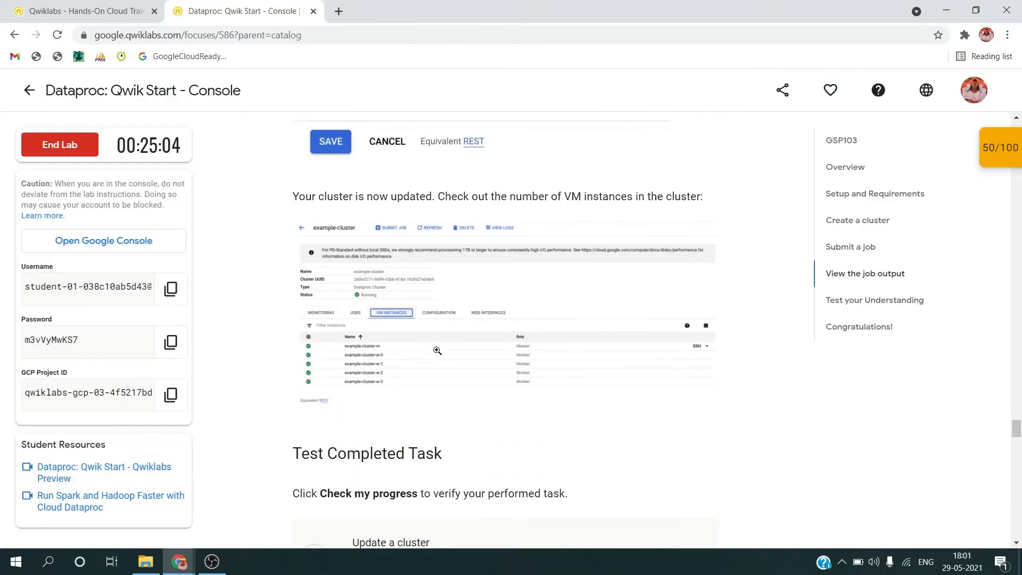
{"action": "scroll", "coordinate": [437, 351], "scroll_direction": "down", "scroll_amount": 3}
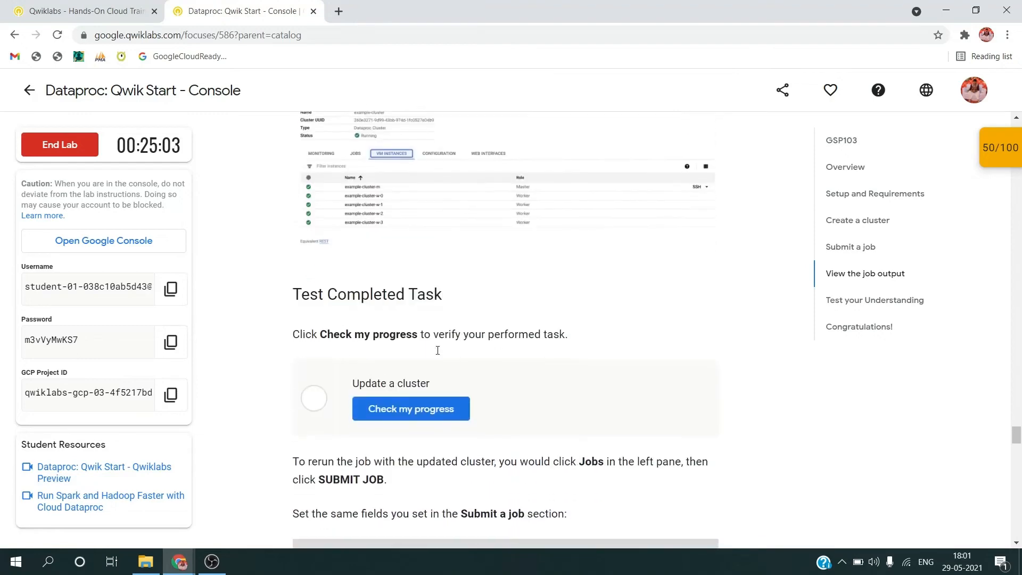
{"action": "left_click", "coordinate": [427, 394]}
{"action": "scroll", "coordinate": [428, 394], "scroll_direction": "down", "scroll_amount": 2}
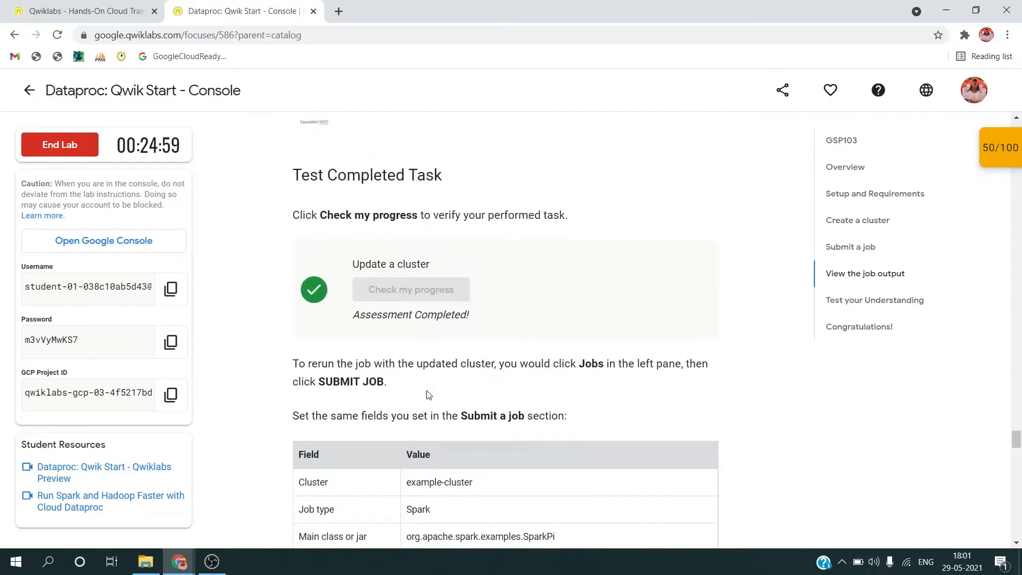
- Start a new Dataproc job submission and review the field values the lab gives for rerunning the job
{"action": "key", "text": "alt+Tab"}
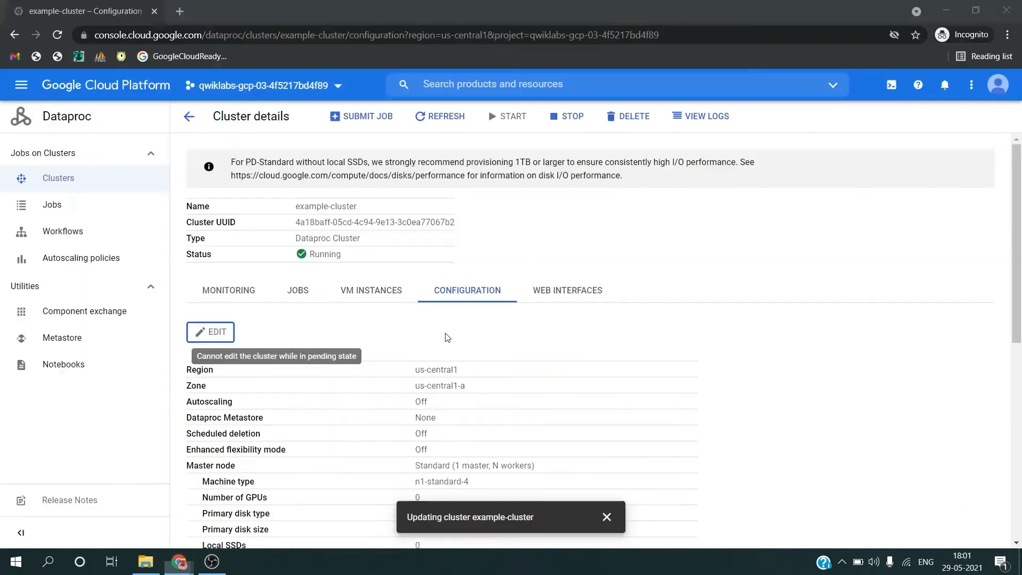
{"action": "left_click", "coordinate": [89, 209]}
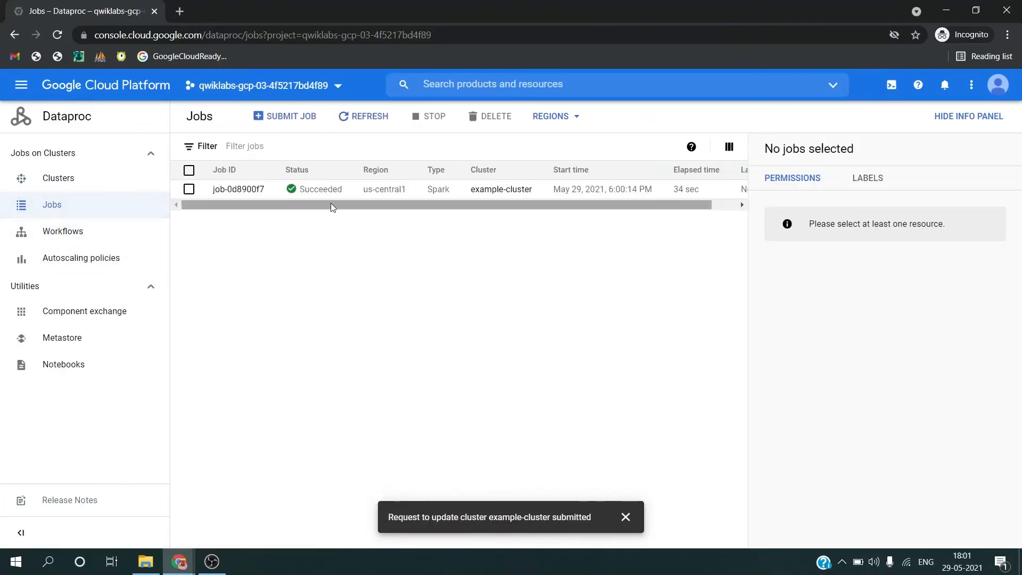
{"action": "left_click", "coordinate": [293, 116]}
{"action": "key", "text": "alt+Tab"}
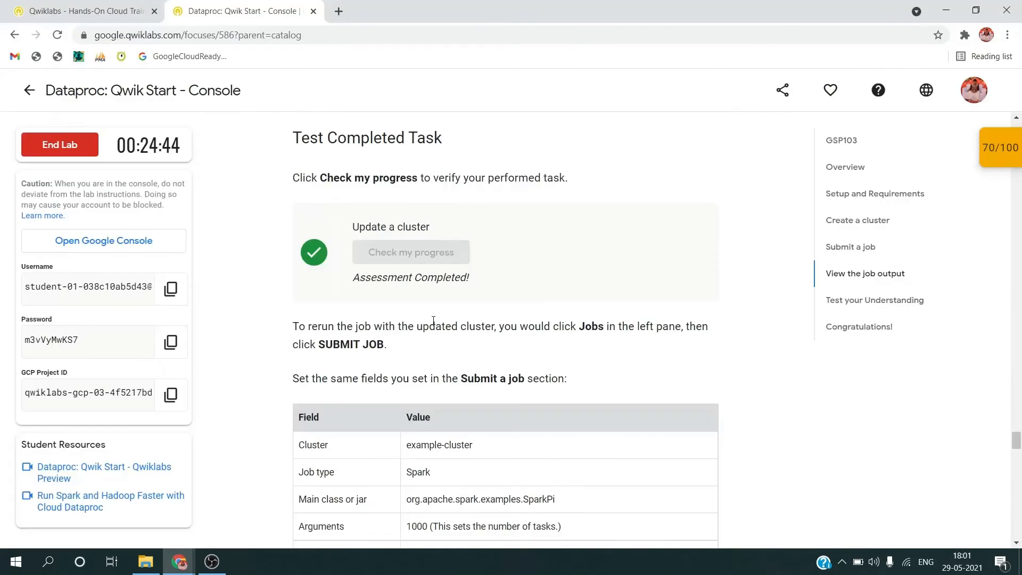
{"action": "scroll", "coordinate": [433, 320], "scroll_direction": "down", "scroll_amount": 1}
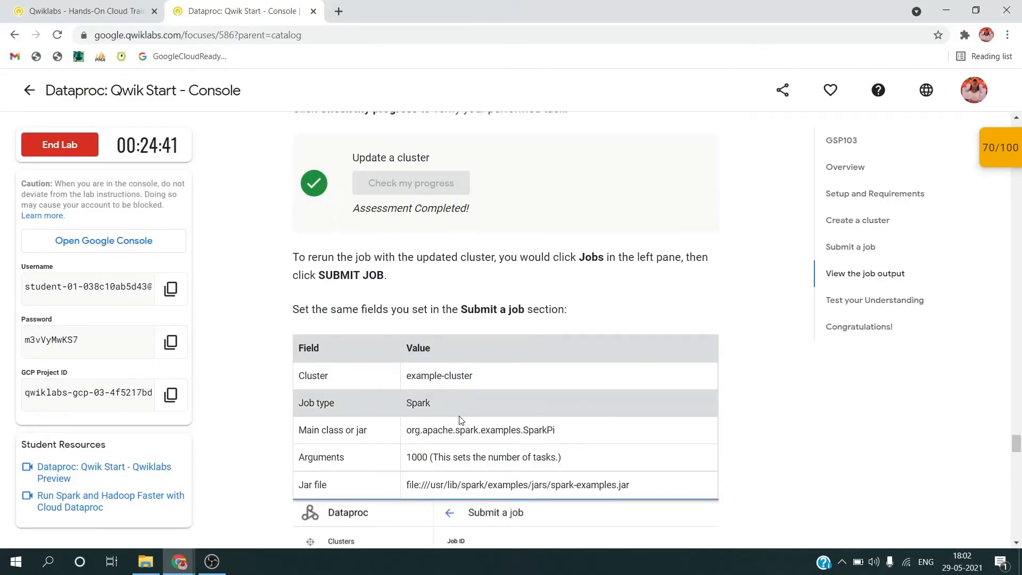
{"action": "scroll", "coordinate": [461, 421], "scroll_direction": "down", "scroll_amount": 1}
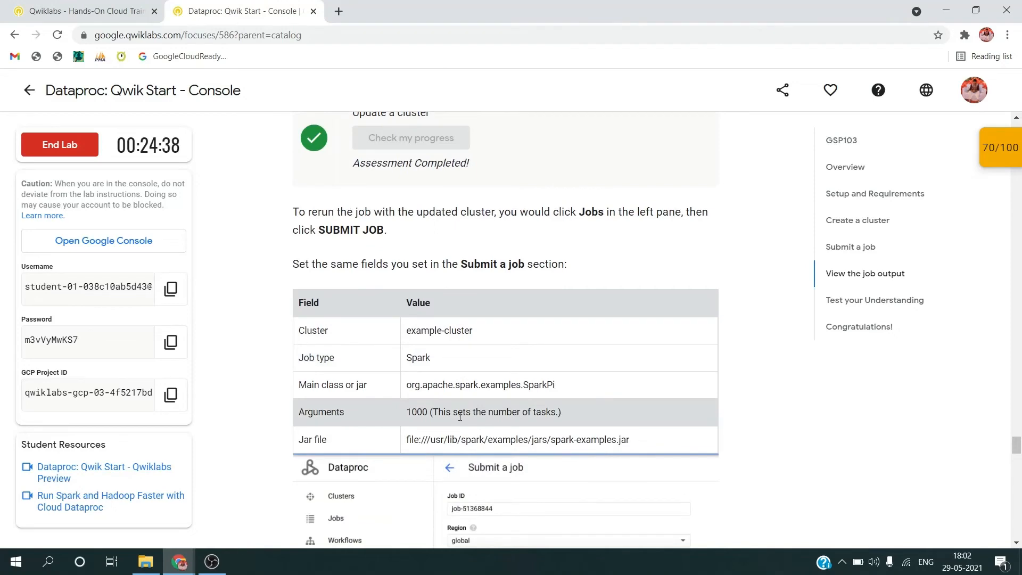
{"action": "key", "text": "alt+Tab"}
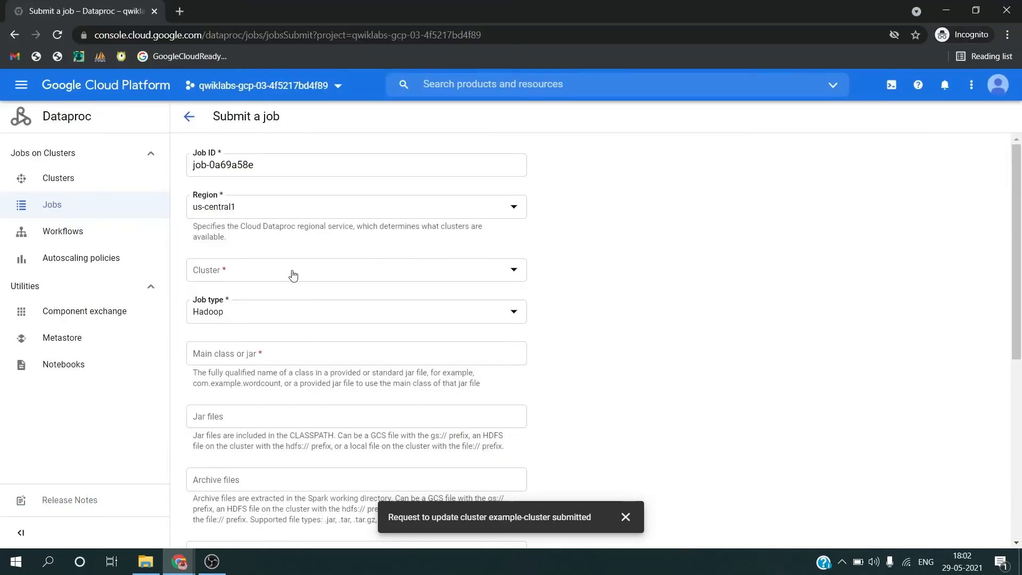
- Set the job's cluster to example-cluster, its type to Spark and its main class to org.apache.spark.examples.SparkPi
{"action": "left_click", "coordinate": [293, 274]}
{"action": "left_click", "coordinate": [270, 281]}
{"action": "left_click", "coordinate": [265, 311]}
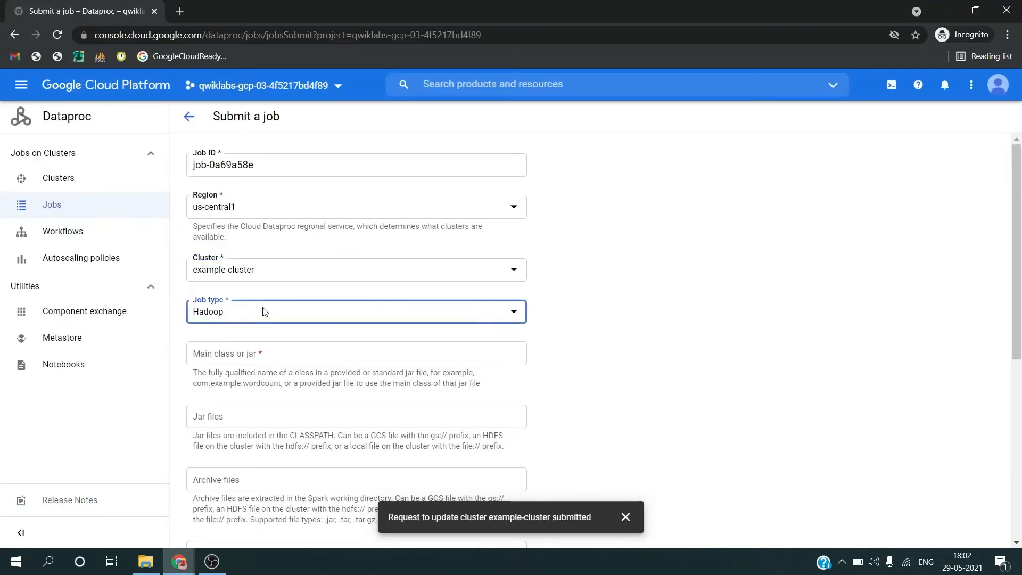
{"action": "left_click", "coordinate": [257, 348]}
{"action": "left_click", "coordinate": [254, 354]}
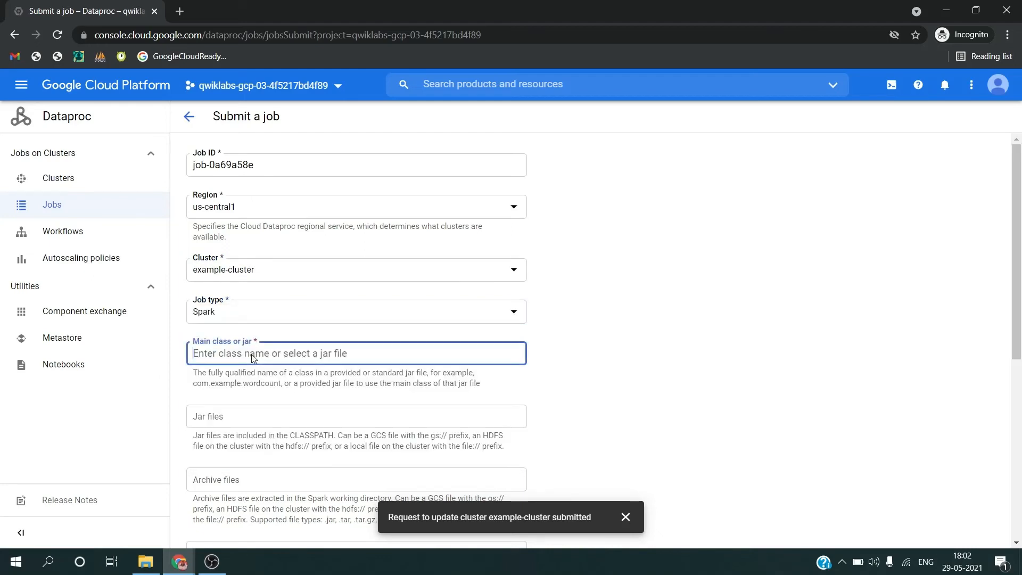
{"action": "key", "text": "super+v"}
{"action": "left_click", "coordinate": [250, 194]}
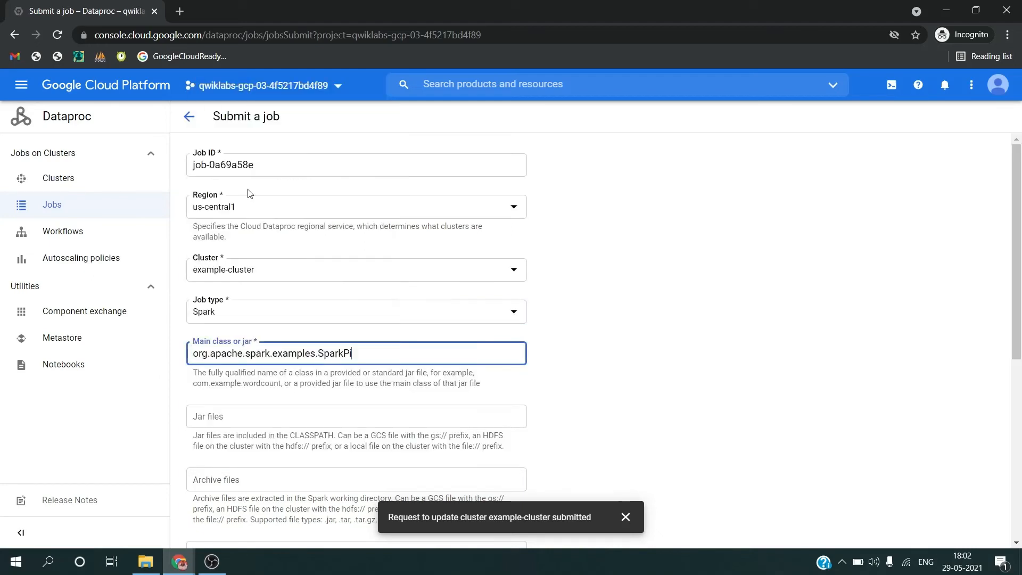
- Add the jar file file:///usr/lib/spark/examples/jars/spark-examples.jar and the argument 1000 to the job
{"action": "left_click", "coordinate": [266, 422]}
{"action": "key", "text": "super+v"}
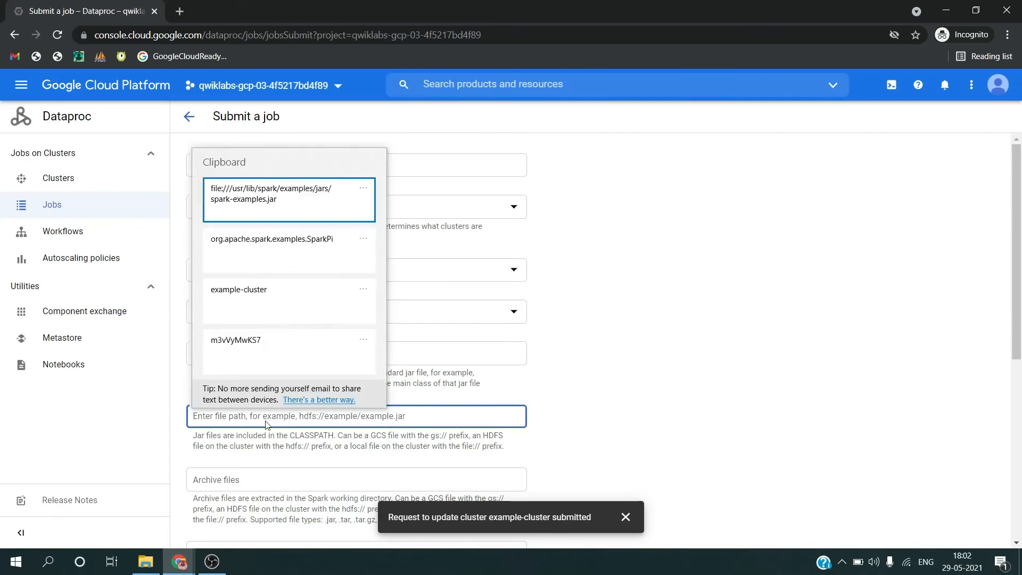
{"action": "left_click", "coordinate": [265, 215]}
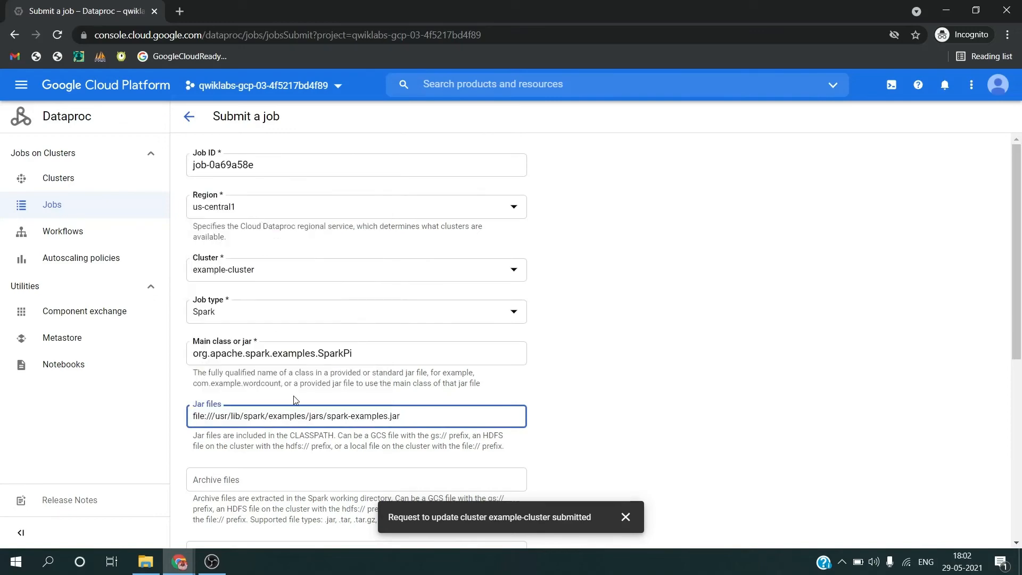
{"action": "scroll", "coordinate": [293, 395], "scroll_direction": "down", "scroll_amount": 3}
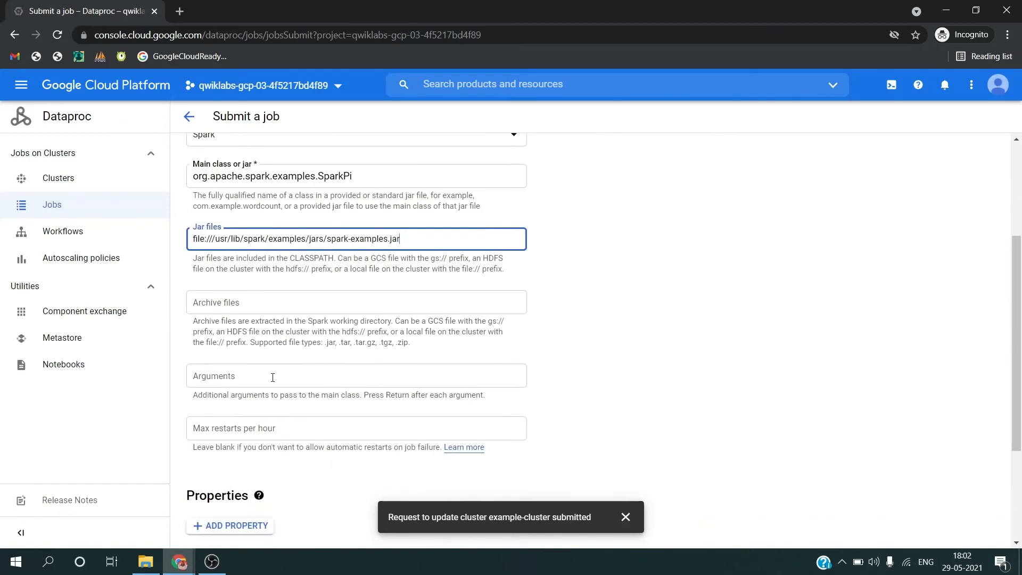
{"action": "key", "text": "Return"}
{"action": "left_click", "coordinate": [274, 391]}
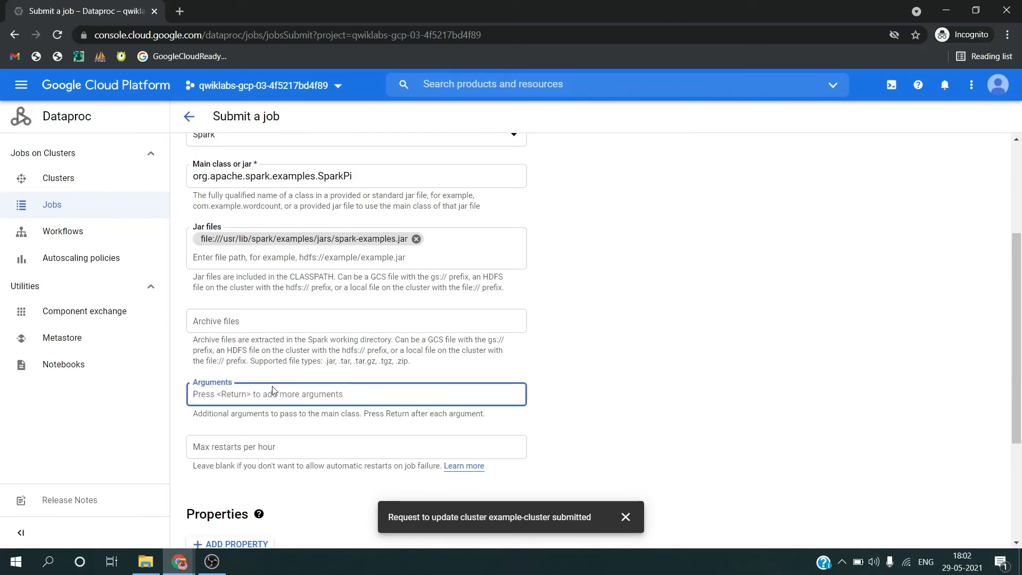
{"action": "type", "text": "1000"}
- Compare the job form with the lab's example submission and submit the Spark job
{"action": "key", "text": "alt+Tab"}
{"action": "scroll", "coordinate": [423, 410], "scroll_direction": "down", "scroll_amount": 2}
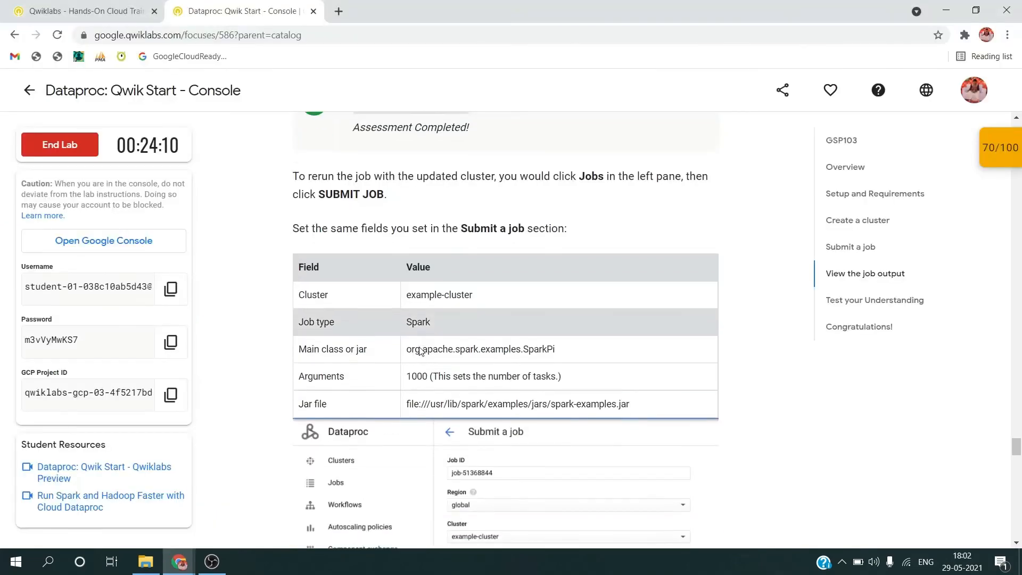
{"action": "scroll", "coordinate": [420, 347], "scroll_direction": "down", "scroll_amount": 5}
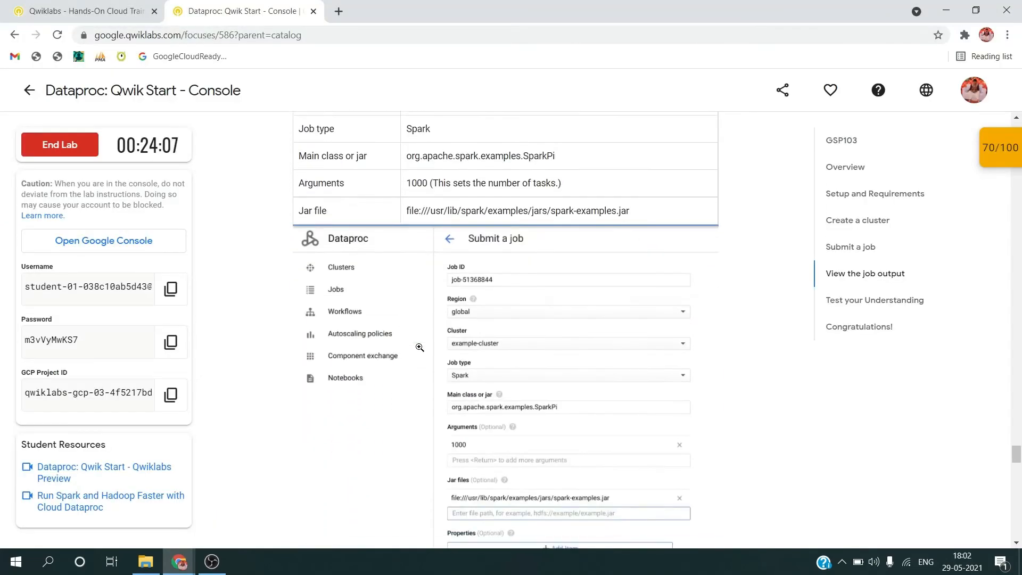
{"action": "key", "text": "alt+Tab"}
{"action": "key", "text": "alt+Tab"}
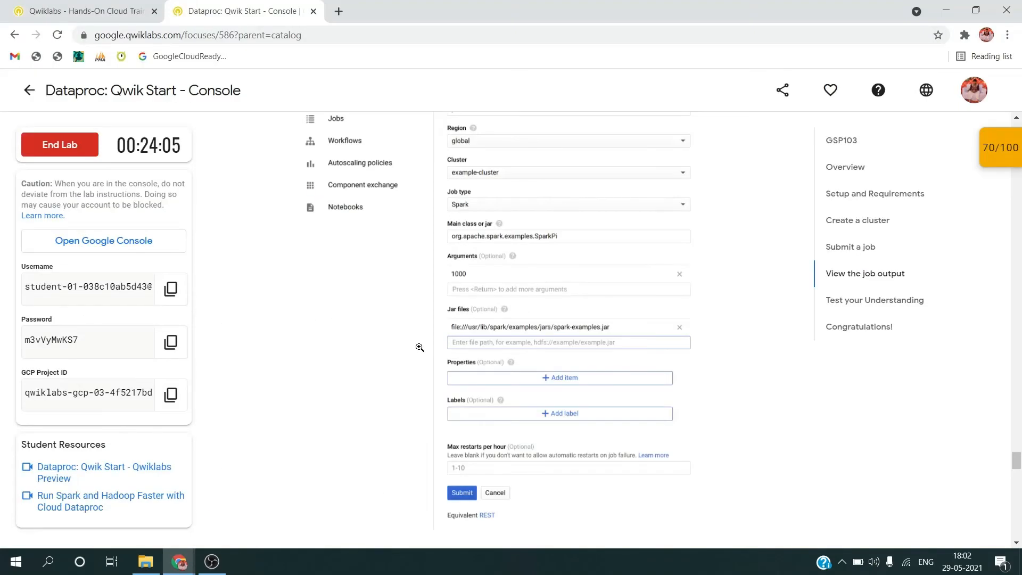
{"action": "key", "text": "alt+Tab"}
{"action": "key", "text": "alt+Tab"}
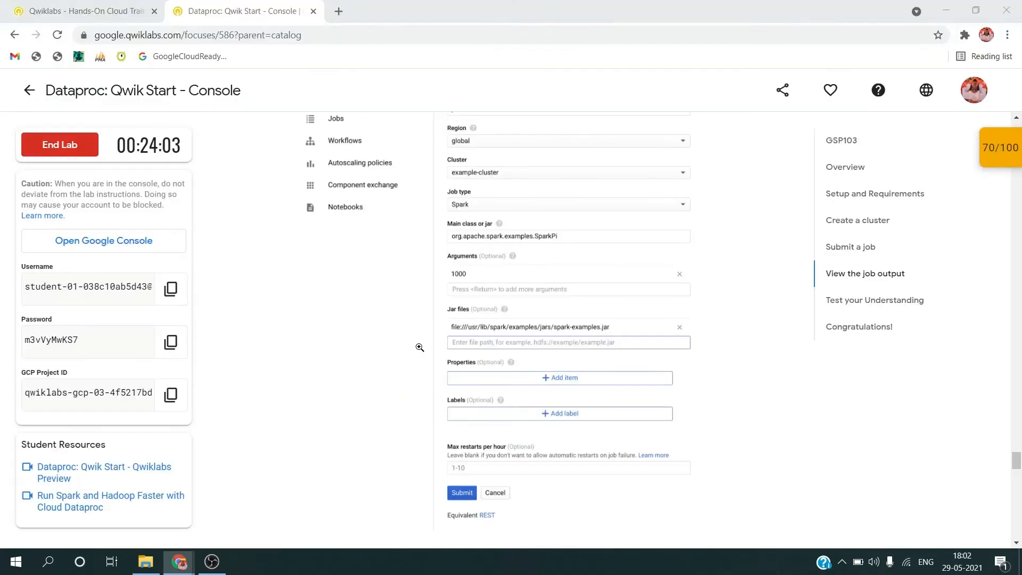
{"action": "scroll", "coordinate": [507, 327], "scroll_direction": "down", "scroll_amount": 4}
{"action": "key", "text": "alt+Tab"}
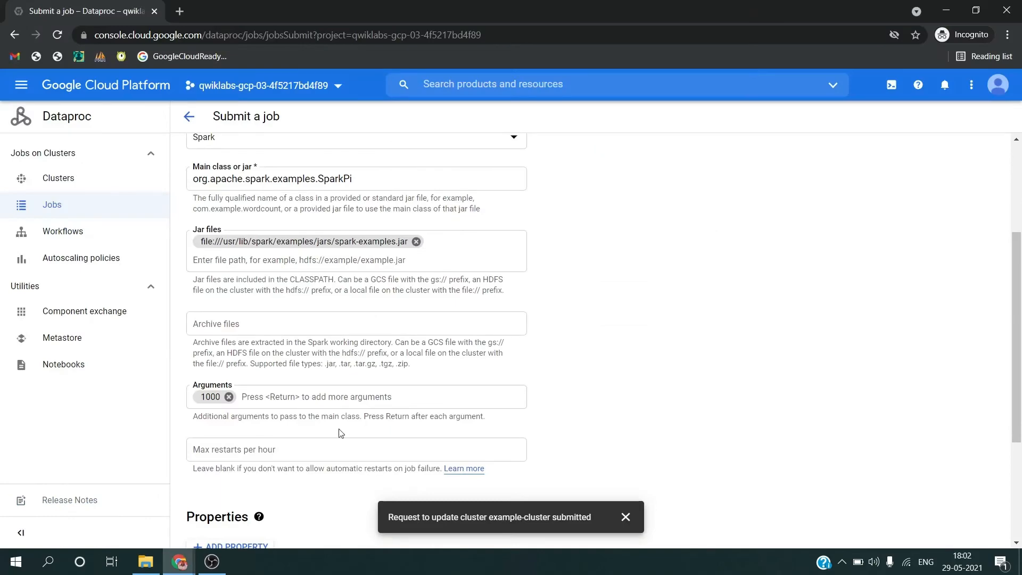
{"action": "scroll", "coordinate": [219, 460], "scroll_direction": "down", "scroll_amount": 3}
{"action": "left_click", "coordinate": [215, 473]}
- Go to the lab's Test your Understanding section and submit Spark as the type of Dataproc job used
{"action": "key", "text": "alt+Tab"}
{"action": "scroll", "coordinate": [461, 319], "scroll_direction": "down", "scroll_amount": 8}
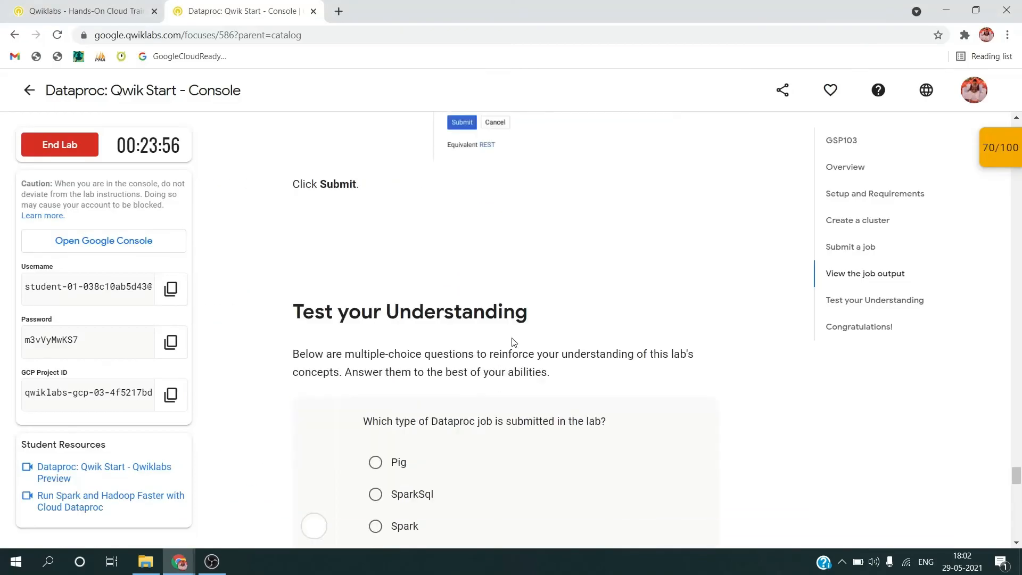
{"action": "scroll", "coordinate": [461, 318], "scroll_direction": "up", "scroll_amount": 3}
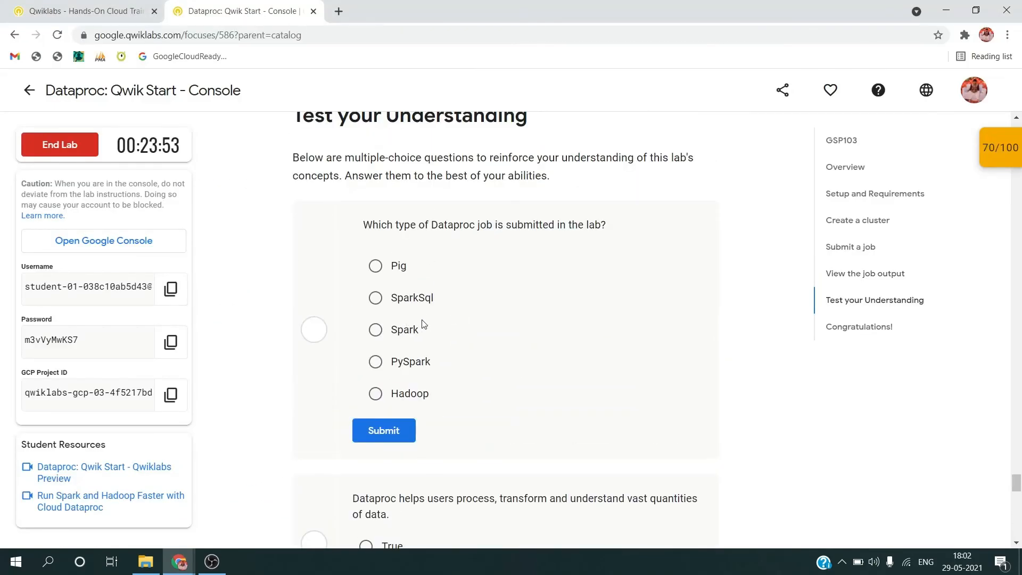
{"action": "left_click", "coordinate": [394, 327]}
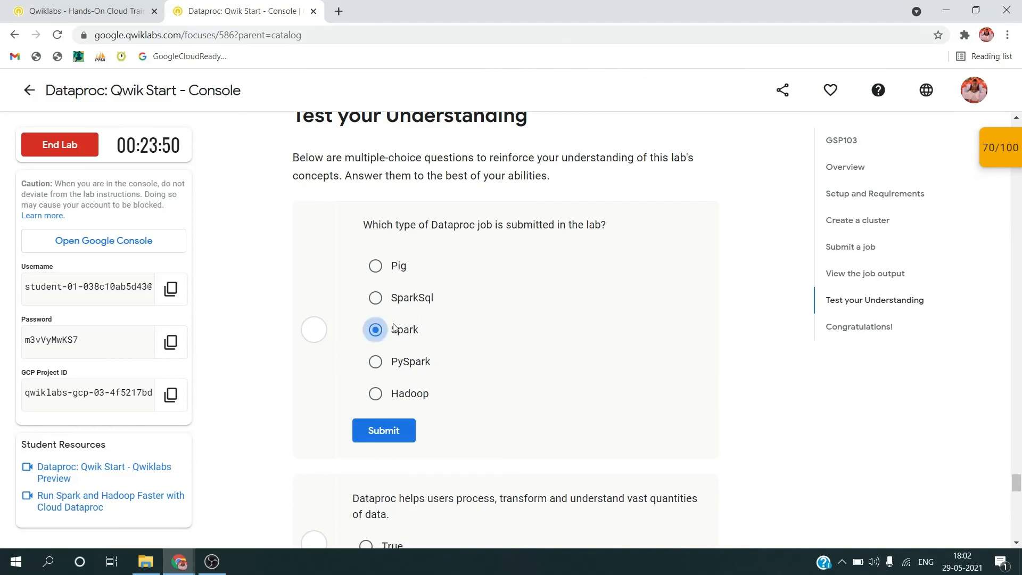
{"action": "left_click", "coordinate": [369, 430]}
- Answer True to the question on Dataproc helping users process, transform and understand vast quantities of data
{"action": "scroll", "coordinate": [370, 434], "scroll_direction": "down", "scroll_amount": 3}
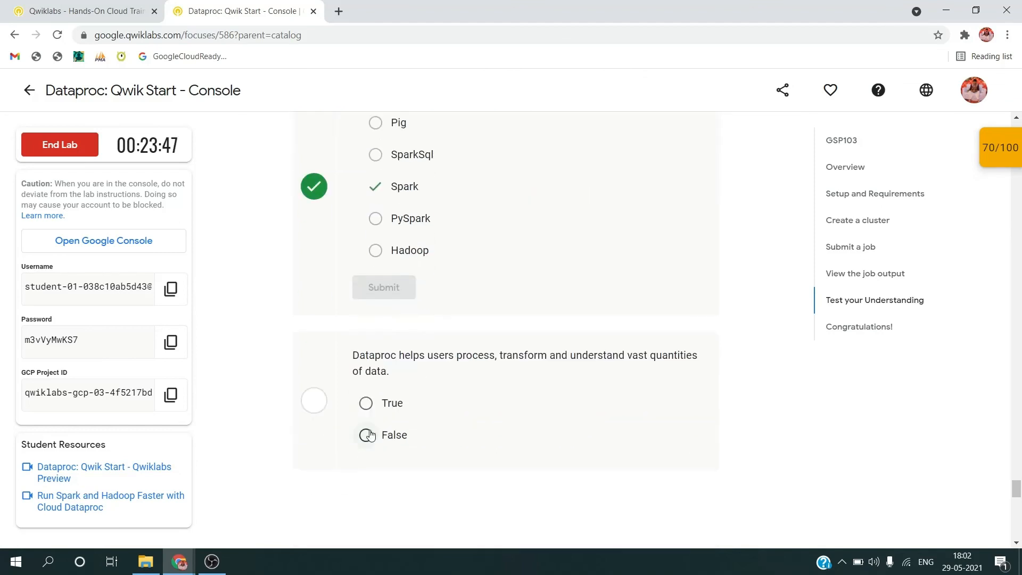
{"action": "left_click", "coordinate": [366, 403]}
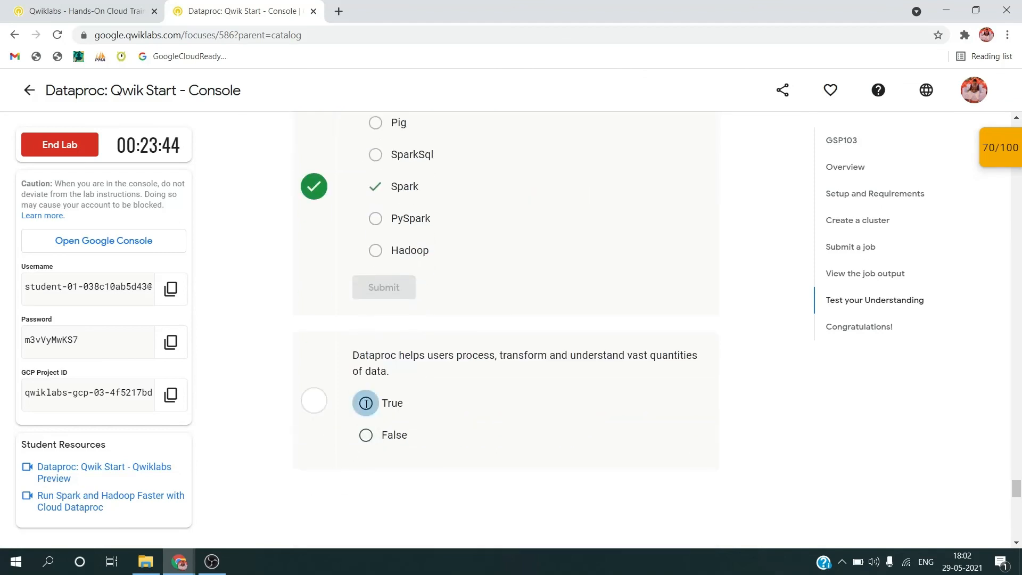
{"action": "scroll", "coordinate": [367, 409], "scroll_direction": "down", "scroll_amount": 5}
{"action": "scroll", "coordinate": [366, 409], "scroll_direction": "up", "scroll_amount": 2}
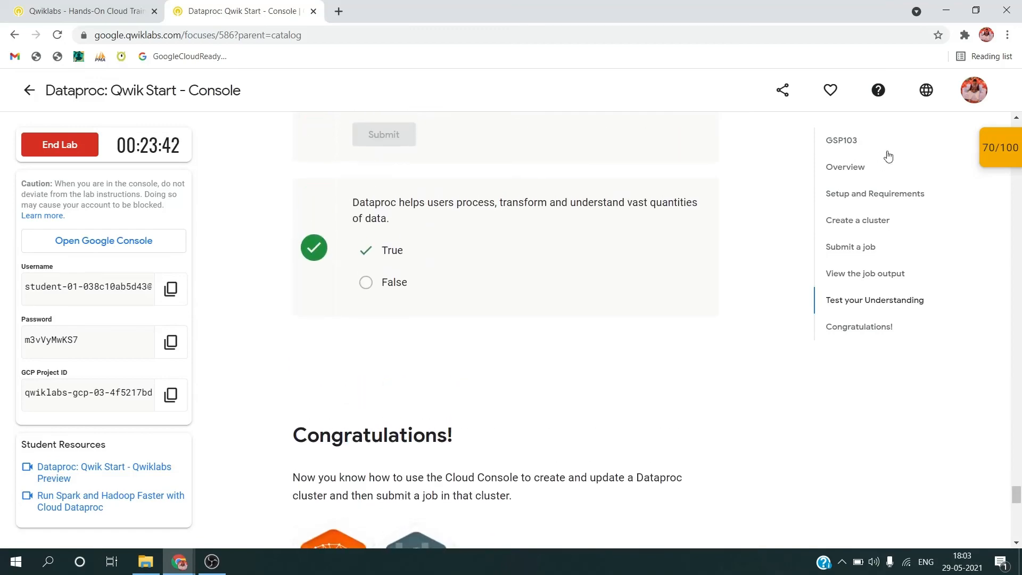
- Open the lab's score checkpoints, recheck the Submit a job progress, and dismiss the result message
{"action": "left_click", "coordinate": [989, 149]}
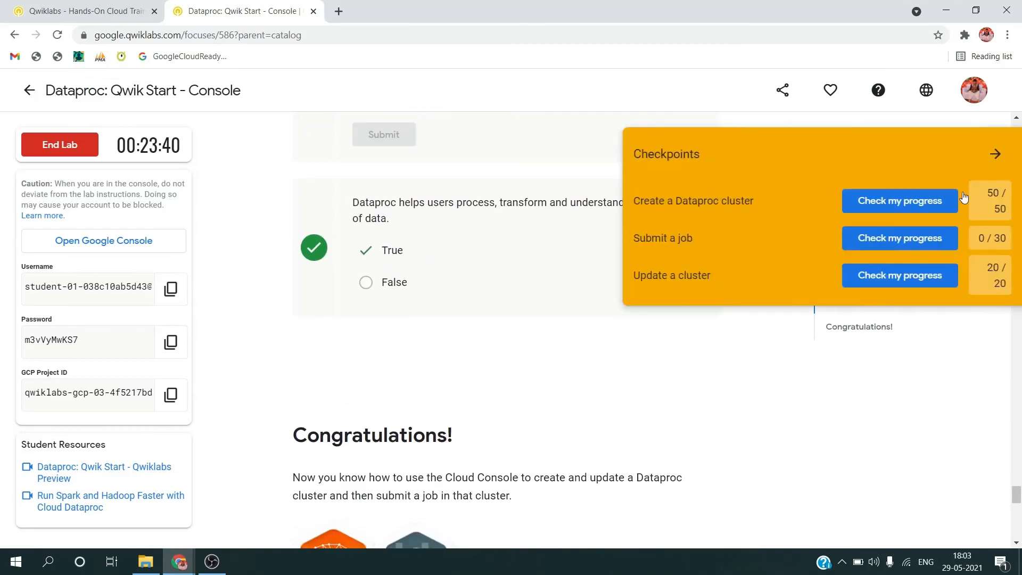
{"action": "left_click", "coordinate": [950, 242]}
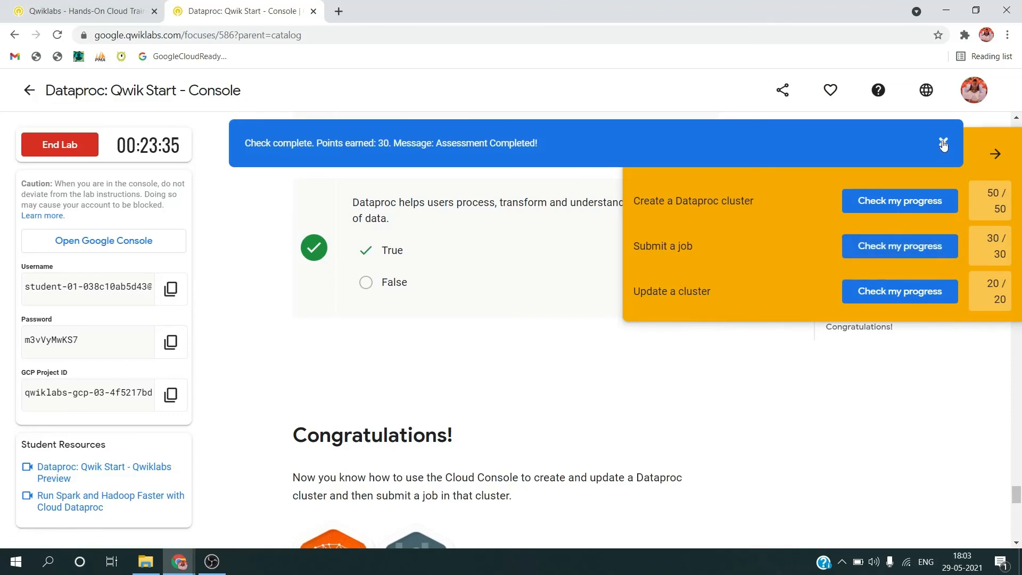
{"action": "left_click", "coordinate": [946, 144]}
{"action": "scroll", "coordinate": [710, 385], "scroll_direction": "down", "scroll_amount": 5}
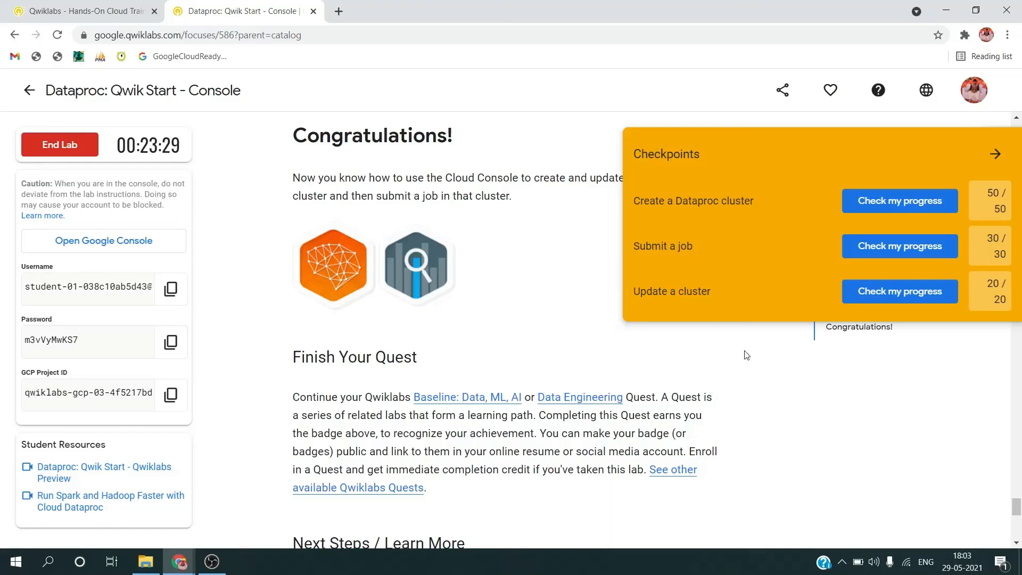
- Collapse the checkpoints overview and request to end the lab
{"action": "left_click", "coordinate": [995, 154]}
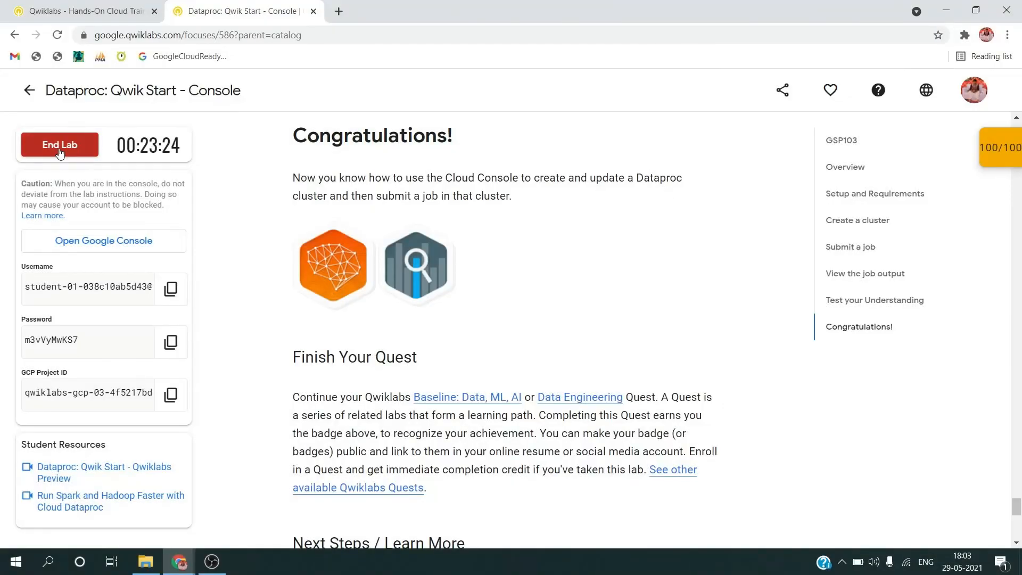
{"action": "left_click", "coordinate": [59, 150]}
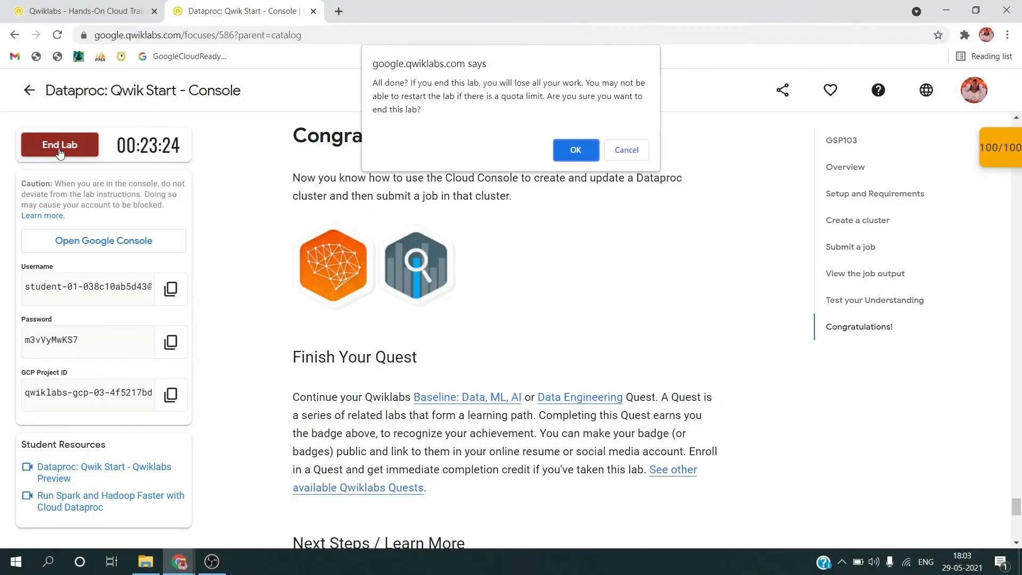